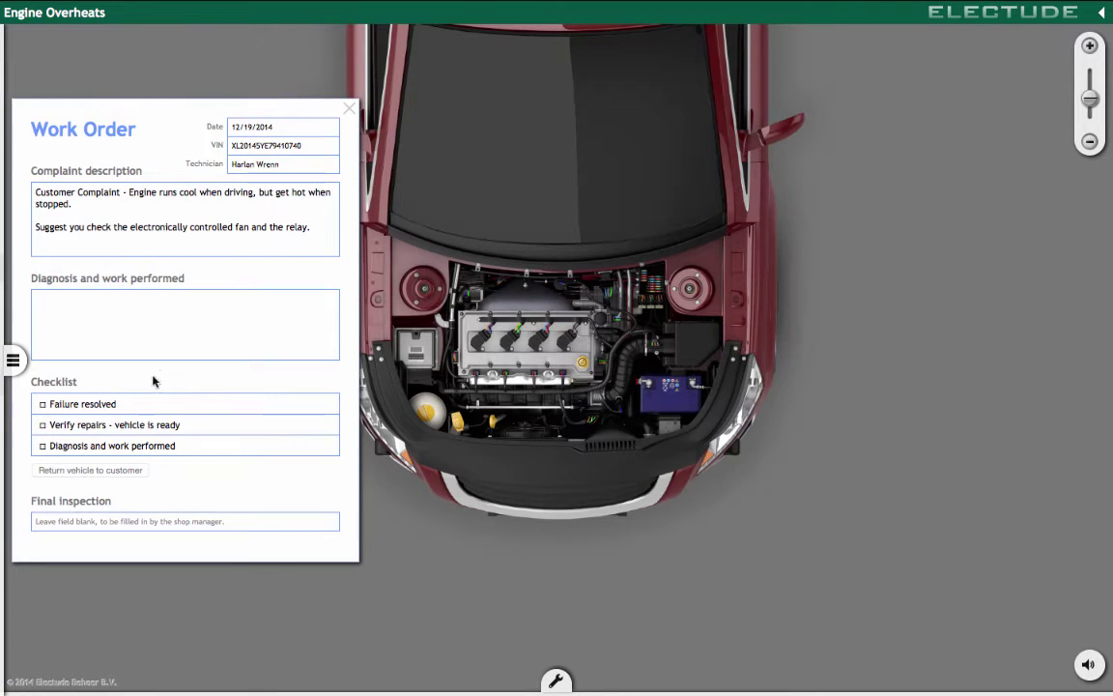
Step: Show the instrument panel, start the engine and raise the throttle slightly
left_click(14, 360)
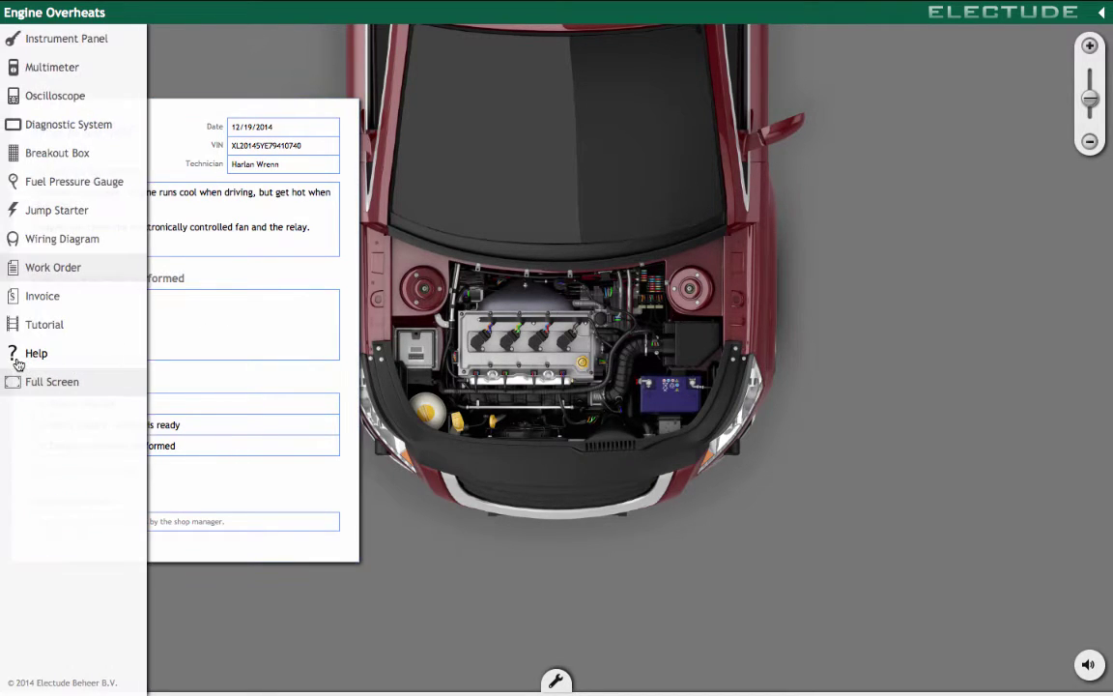
left_click(56, 39)
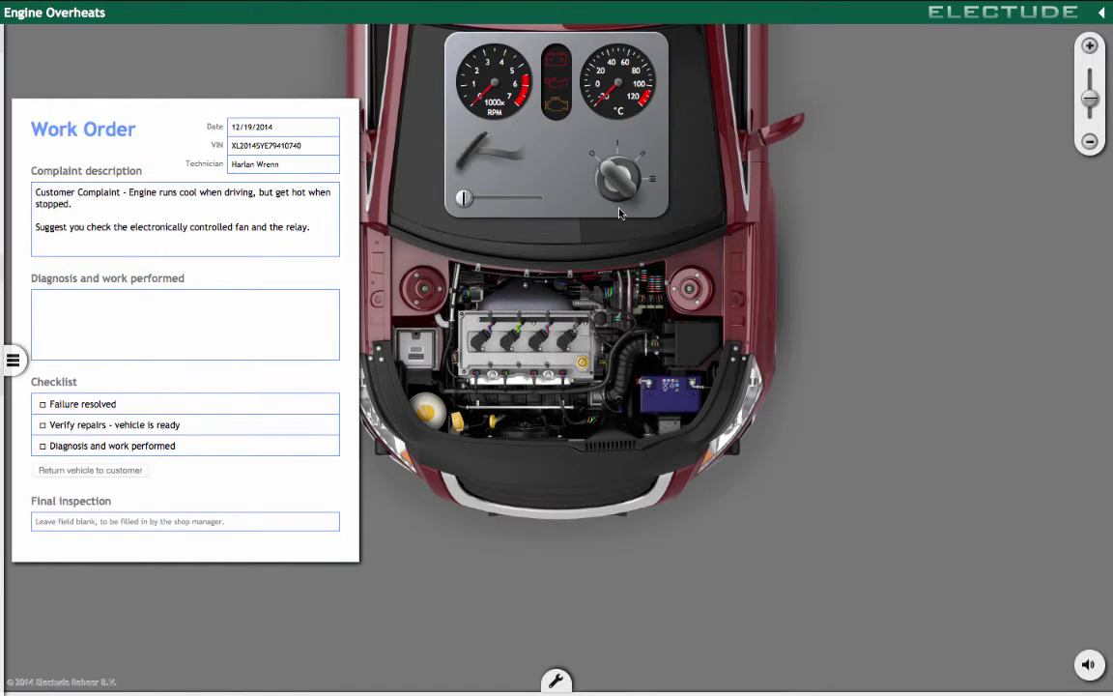
left_click(649, 181)
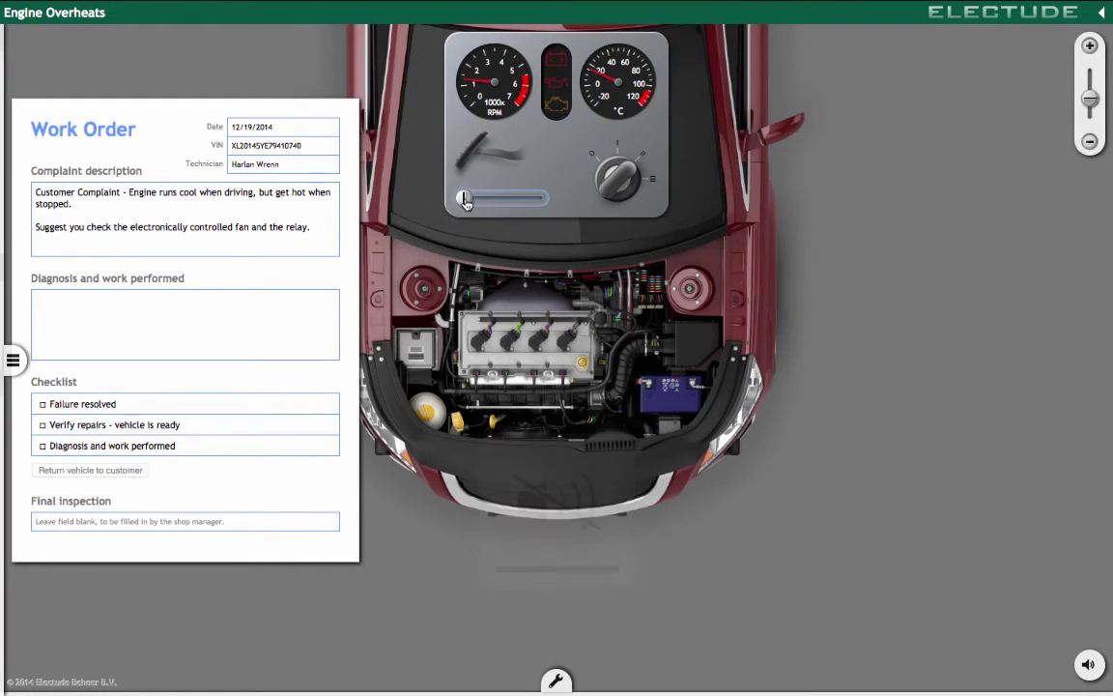
left_click_drag(465, 200, 485, 198)
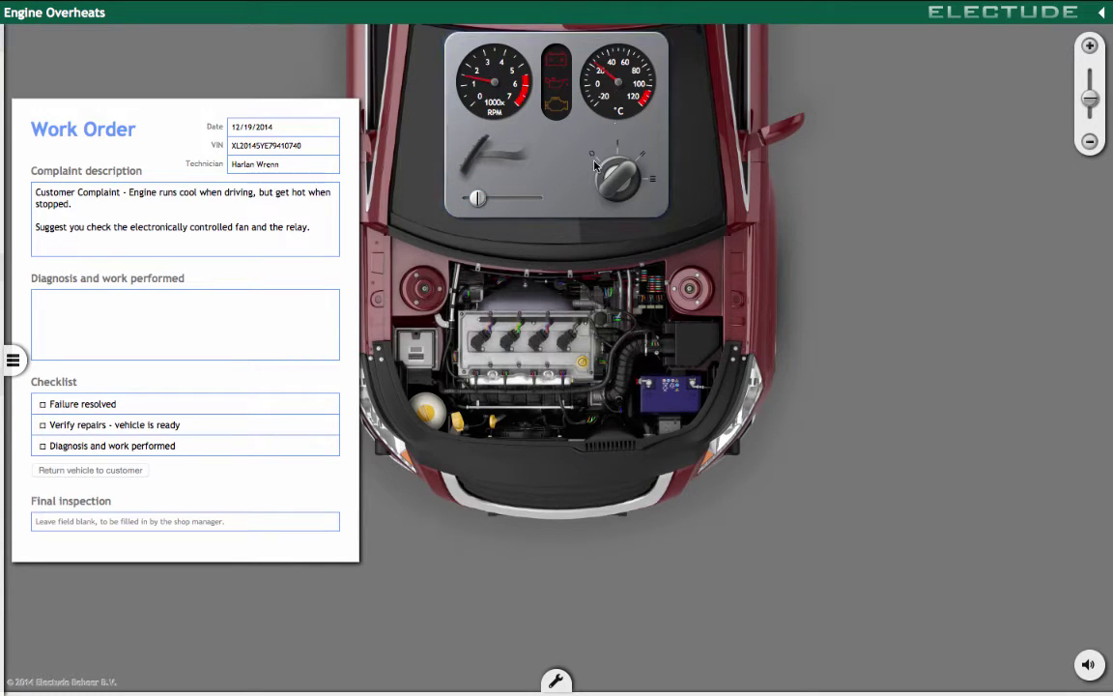
Step: Switch the engine off and hide both the instrument panel and the work order
right_click(628, 175)
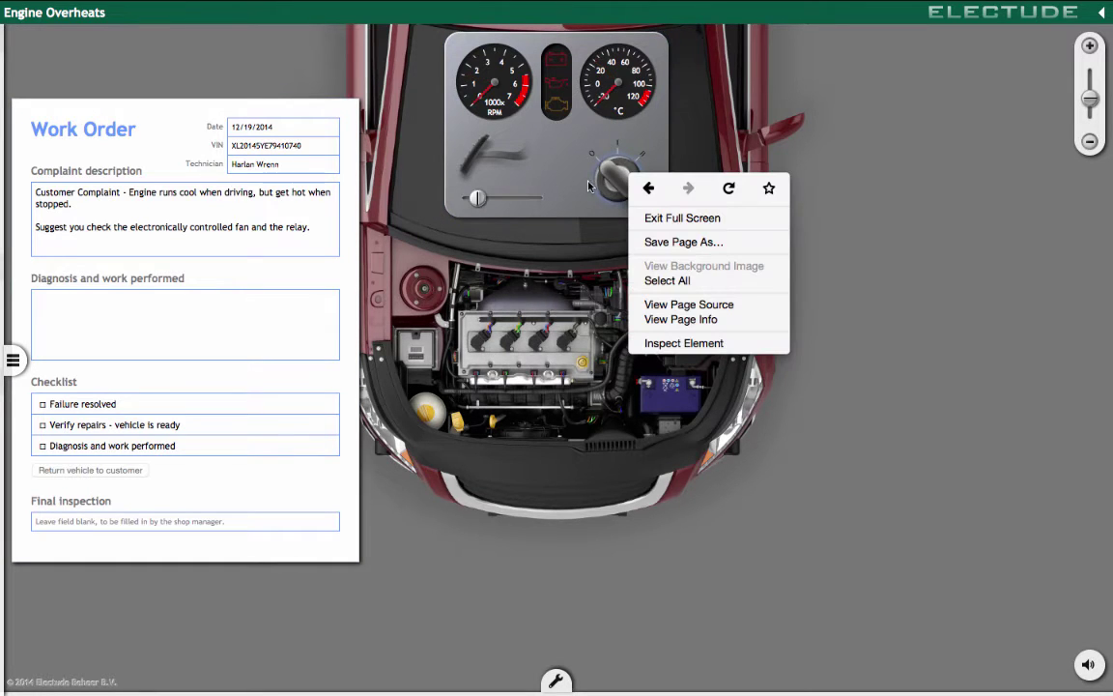
left_click(280, 57)
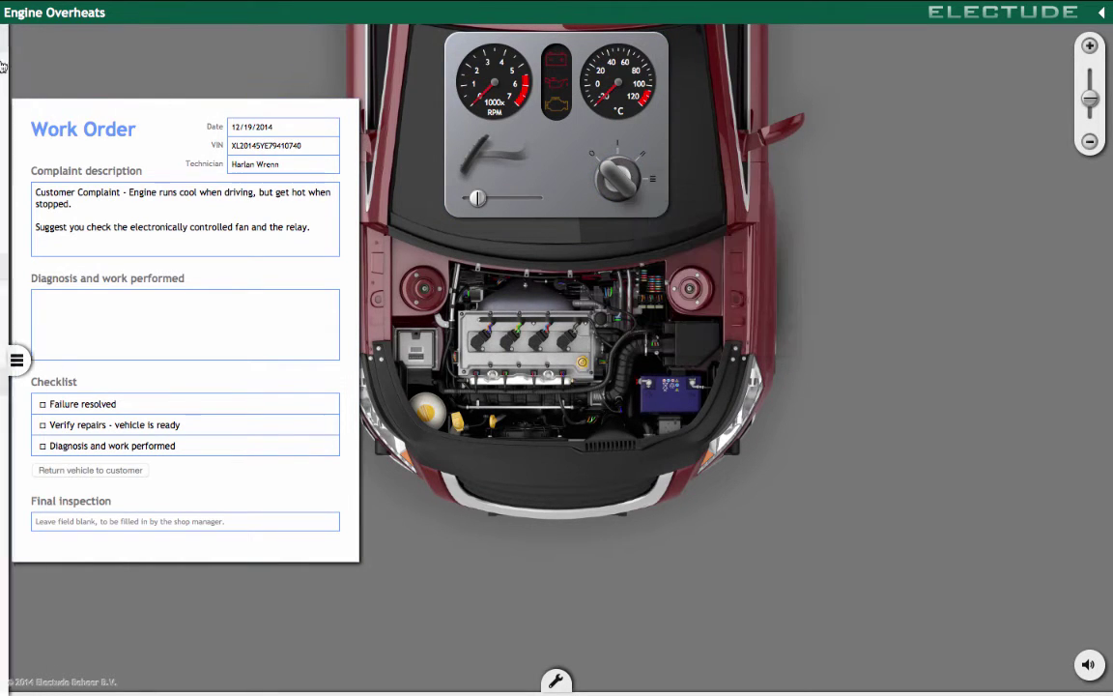
mouse_move(3, 66)
left_click(53, 36)
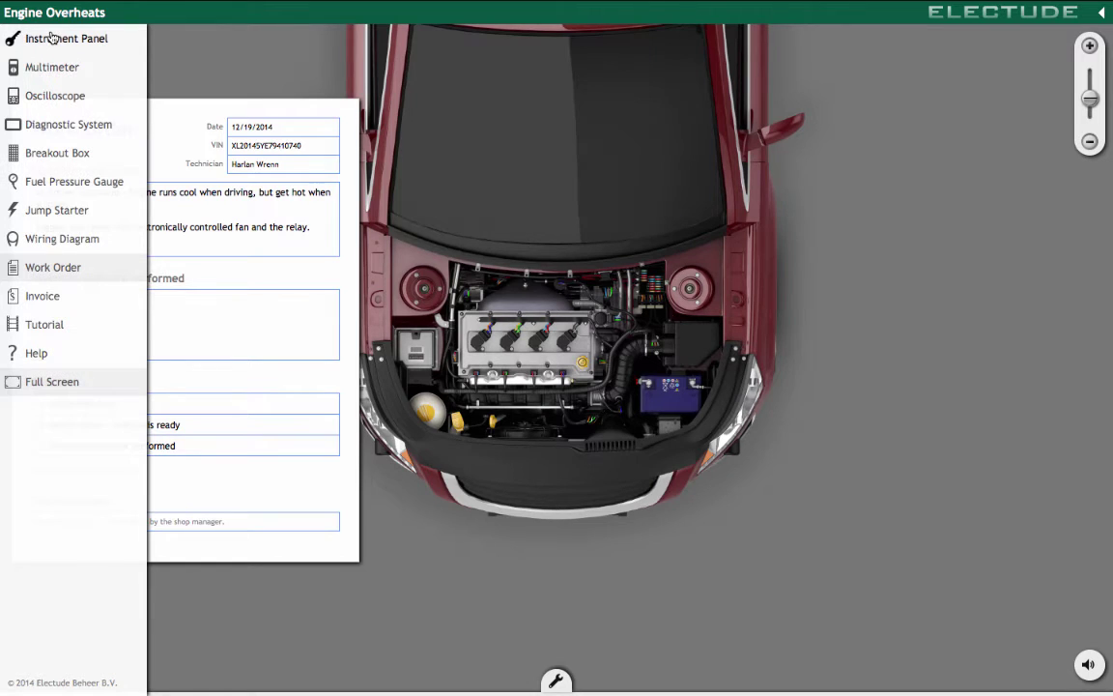
left_click(73, 268)
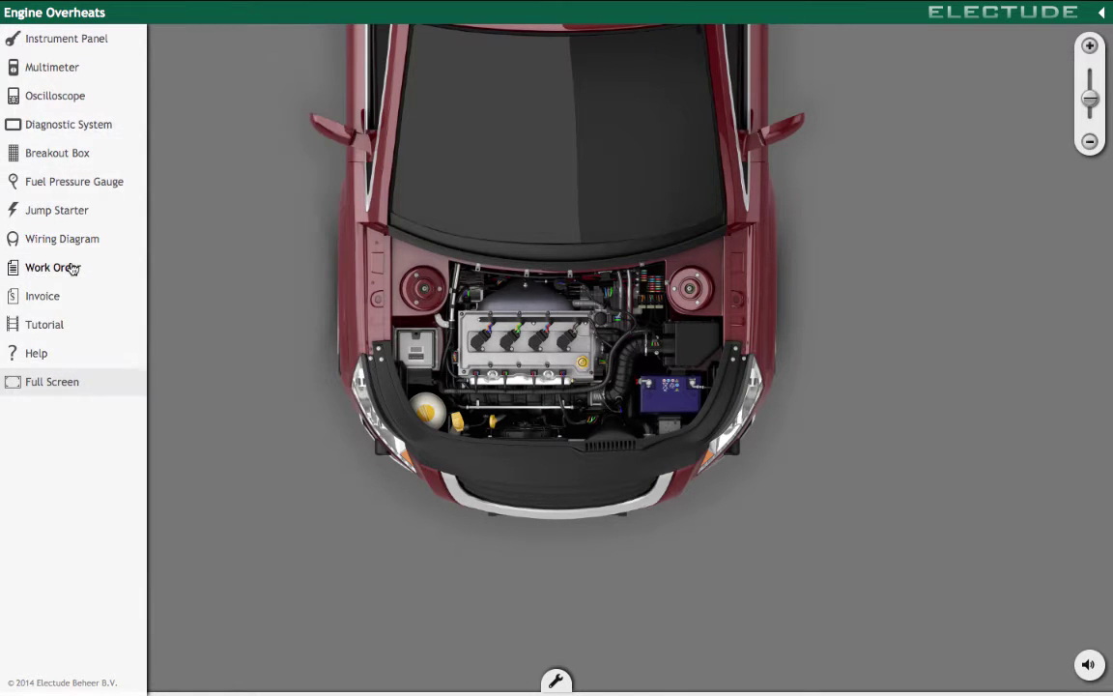
Step: Bring out the multimeter and the oscilloscope, placing the oscilloscope in the free space beside the car, opposite the multimeter
left_click(69, 69)
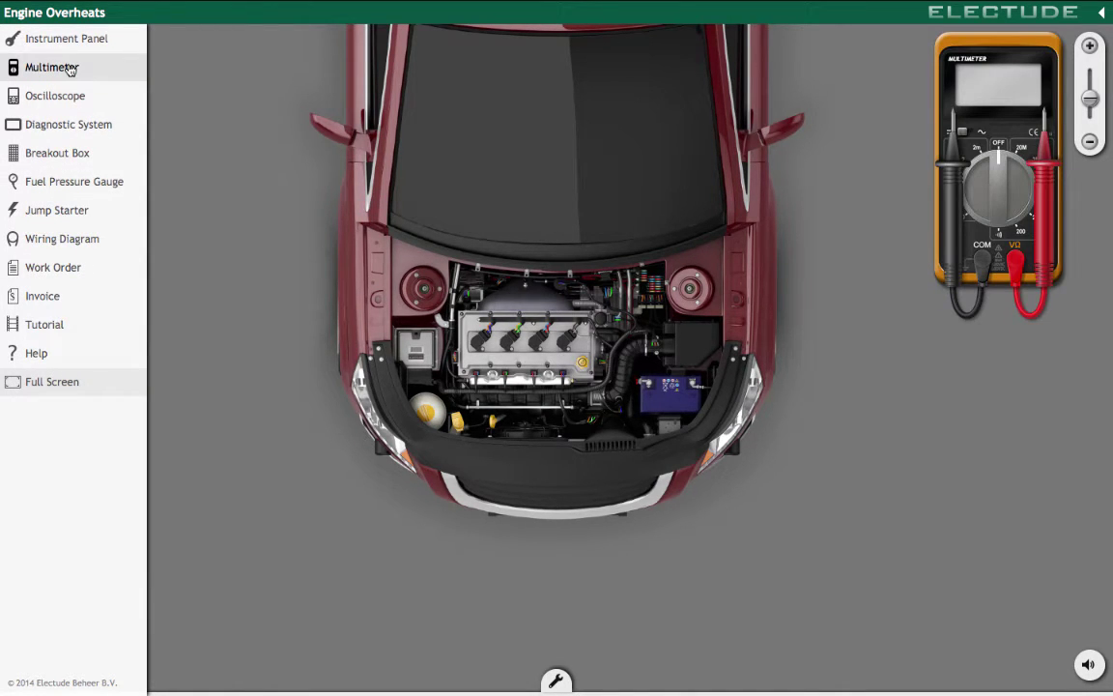
left_click(63, 97)
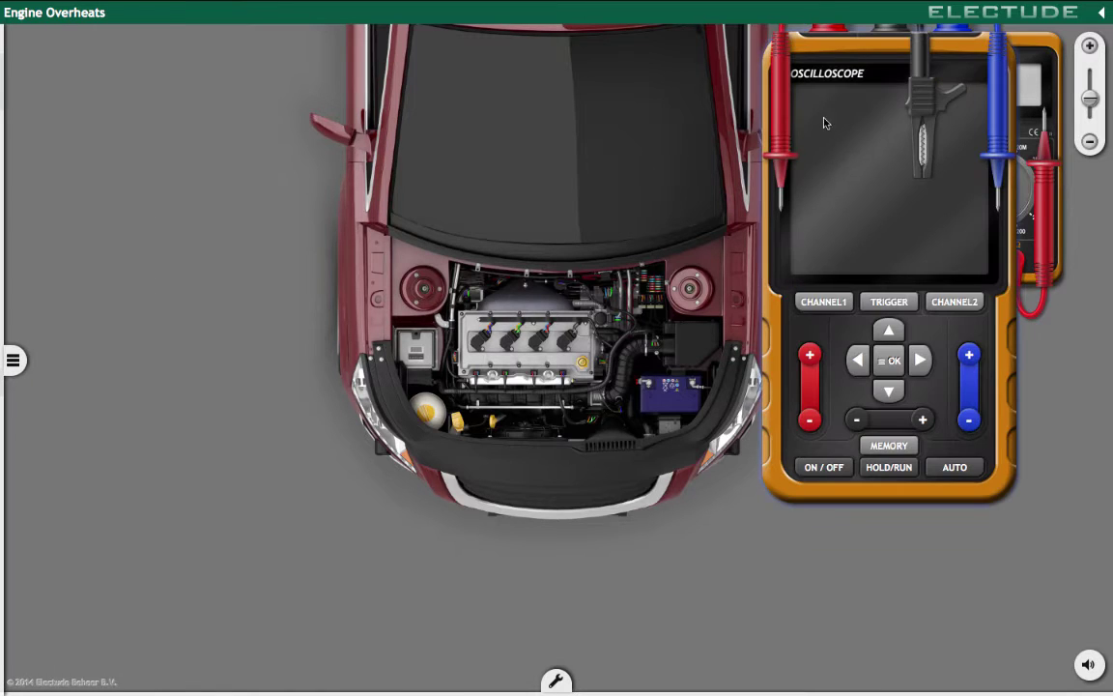
left_click_drag(824, 123, 174, 101)
Step: Bring out the diagnostic system and the breakout box, and place the diagnostic system beside the car below the multimeter
left_click(15, 362)
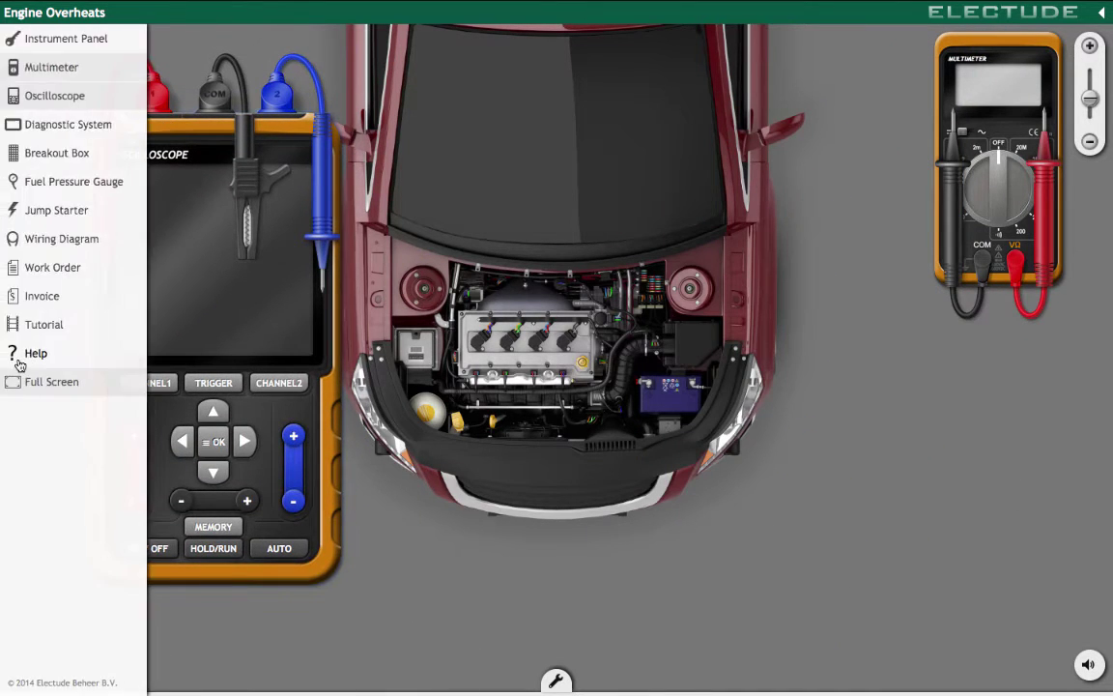
left_click(55, 122)
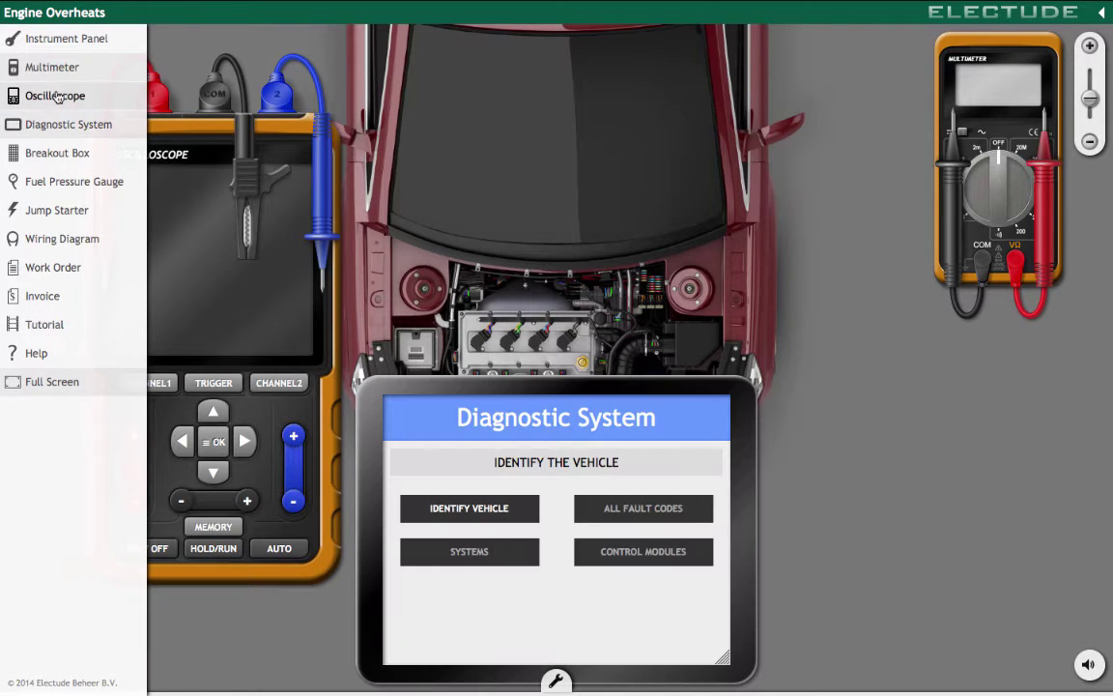
left_click(56, 155)
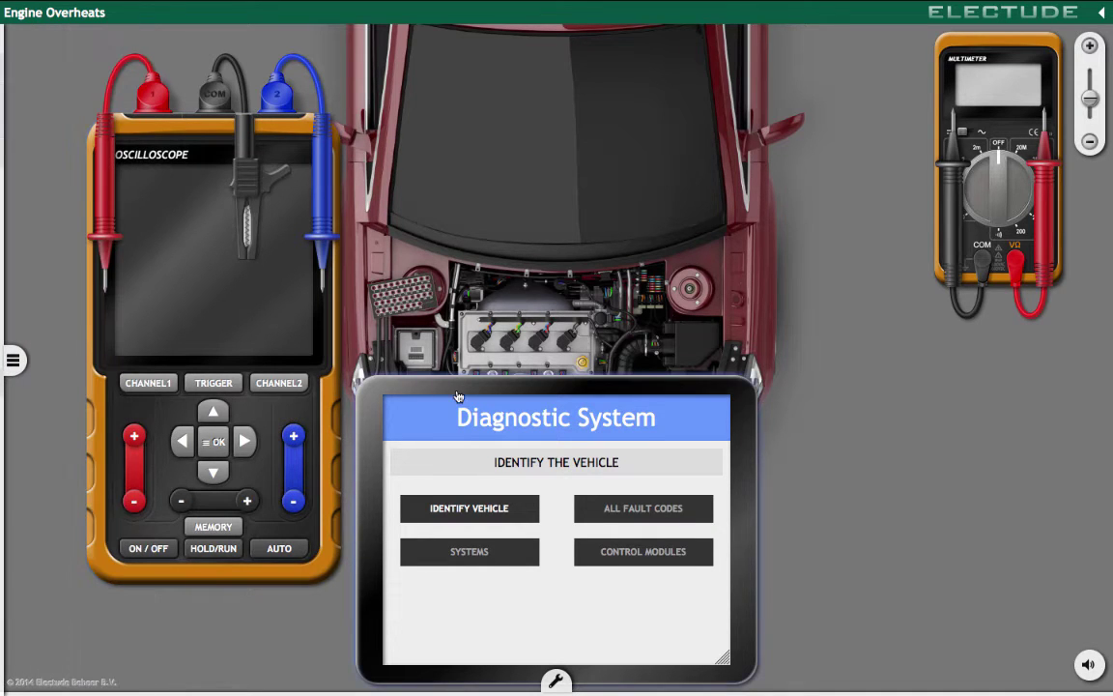
left_click_drag(457, 392, 820, 339)
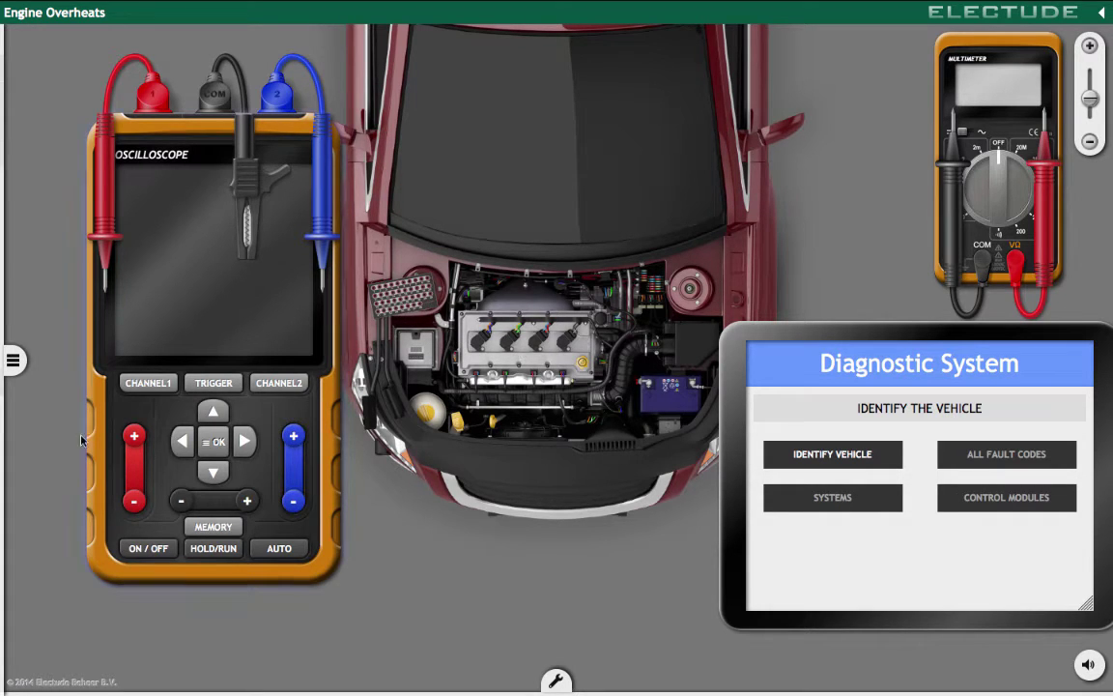
Step: Put away the diagnostic system, the oscilloscope and the multimeter
left_click(13, 359)
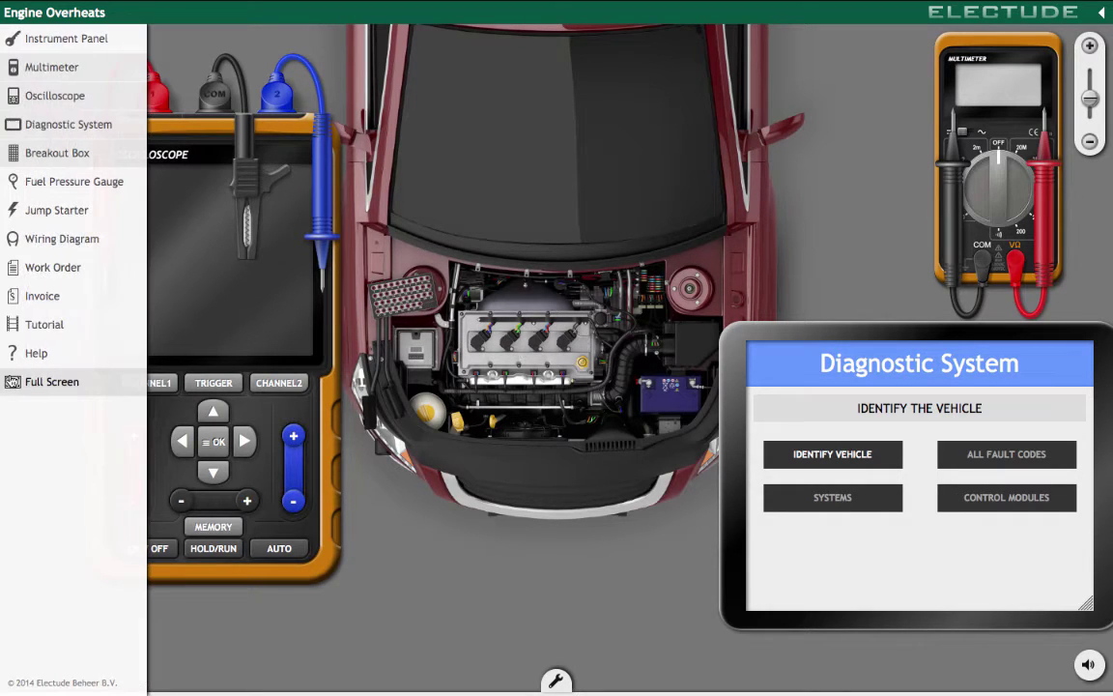
left_click(68, 127)
left_click(65, 93)
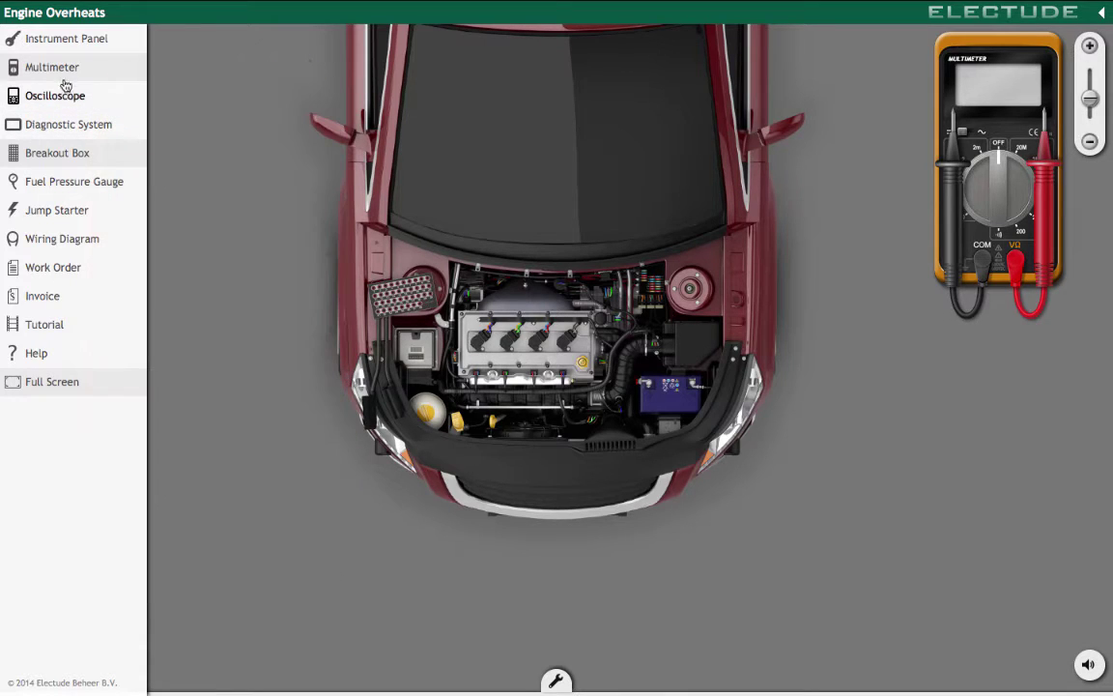
left_click(64, 69)
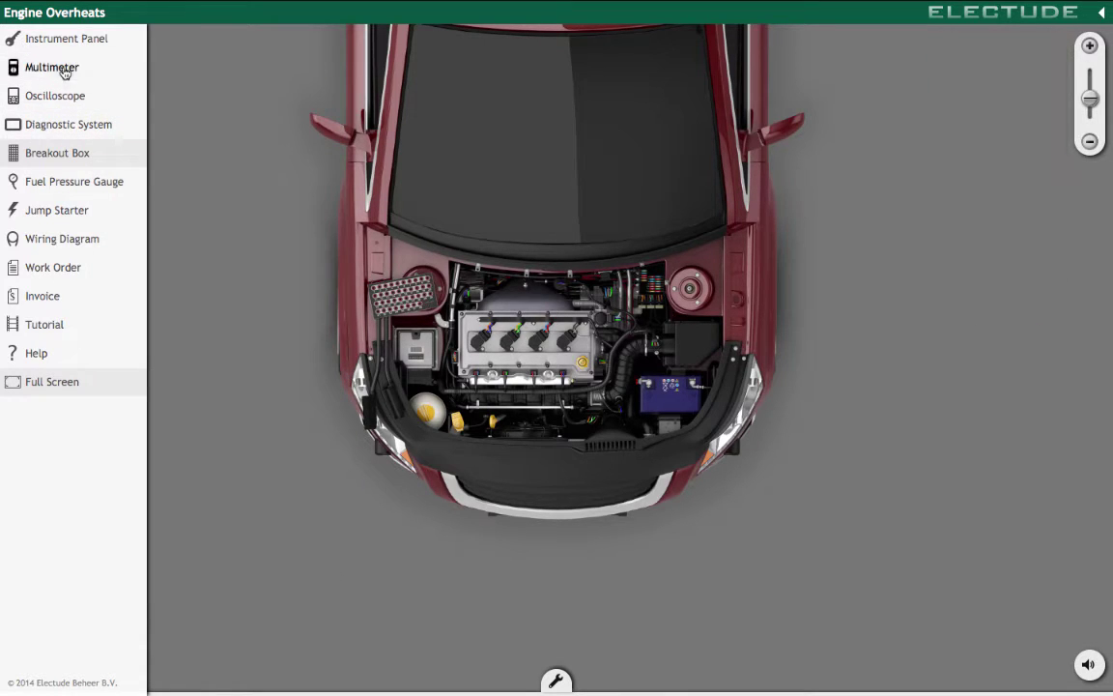
Step: Bring out the fuel pressure gauge, the jump starter and the wiring diagram, and move the diagram over the engine bay
left_click(90, 184)
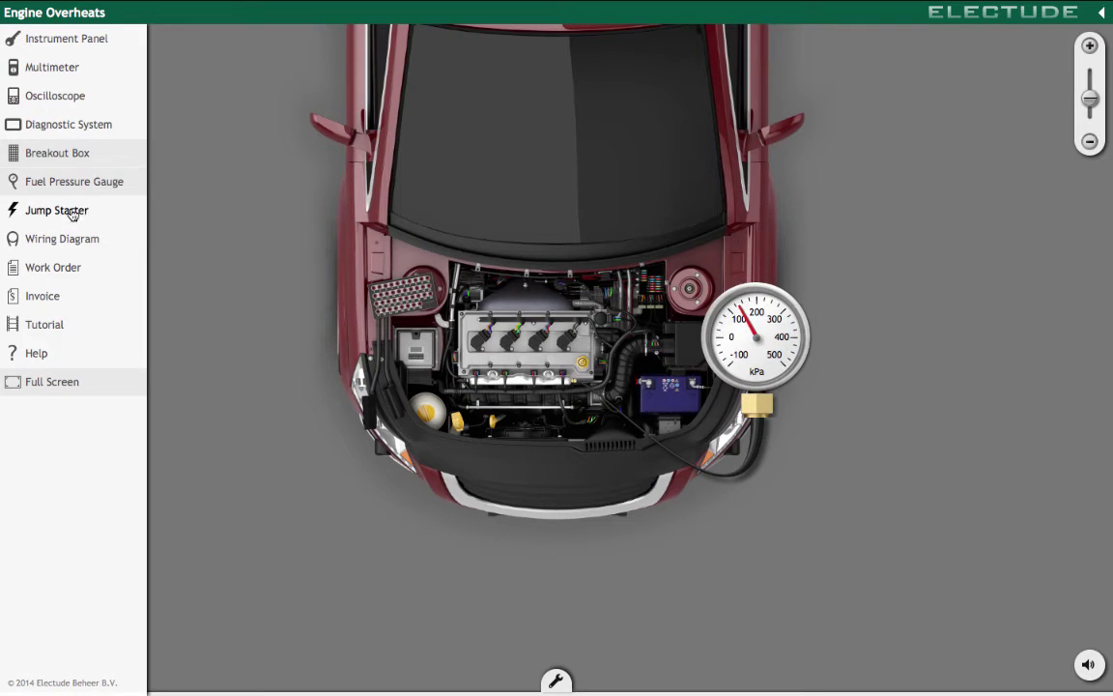
left_click(73, 213)
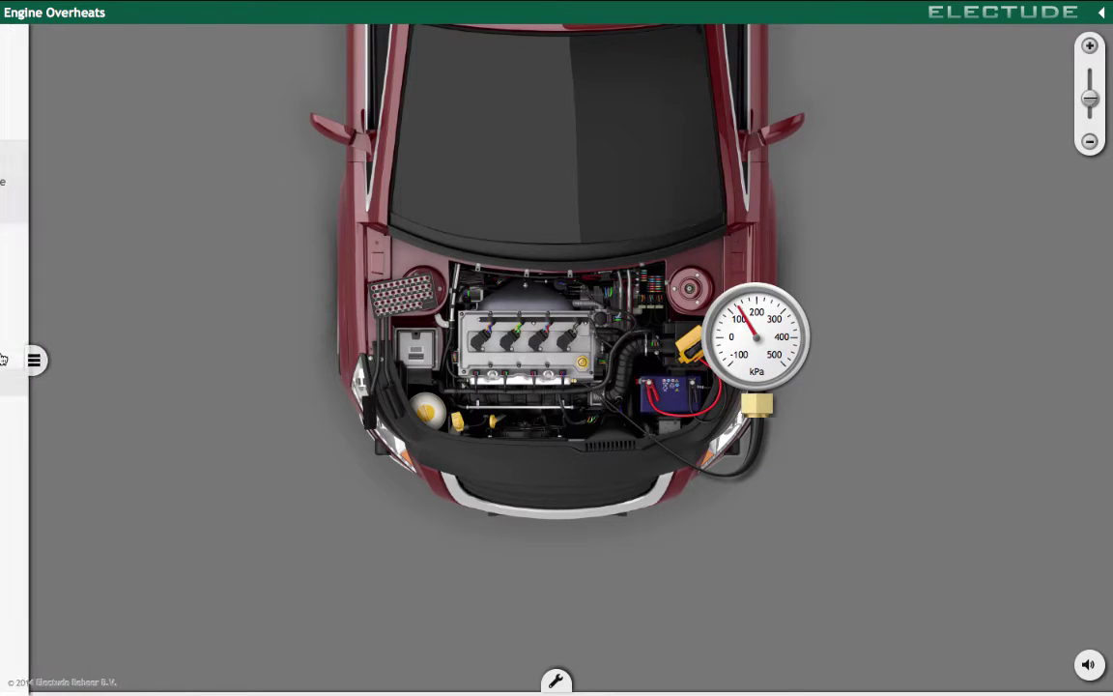
mouse_move(29, 359)
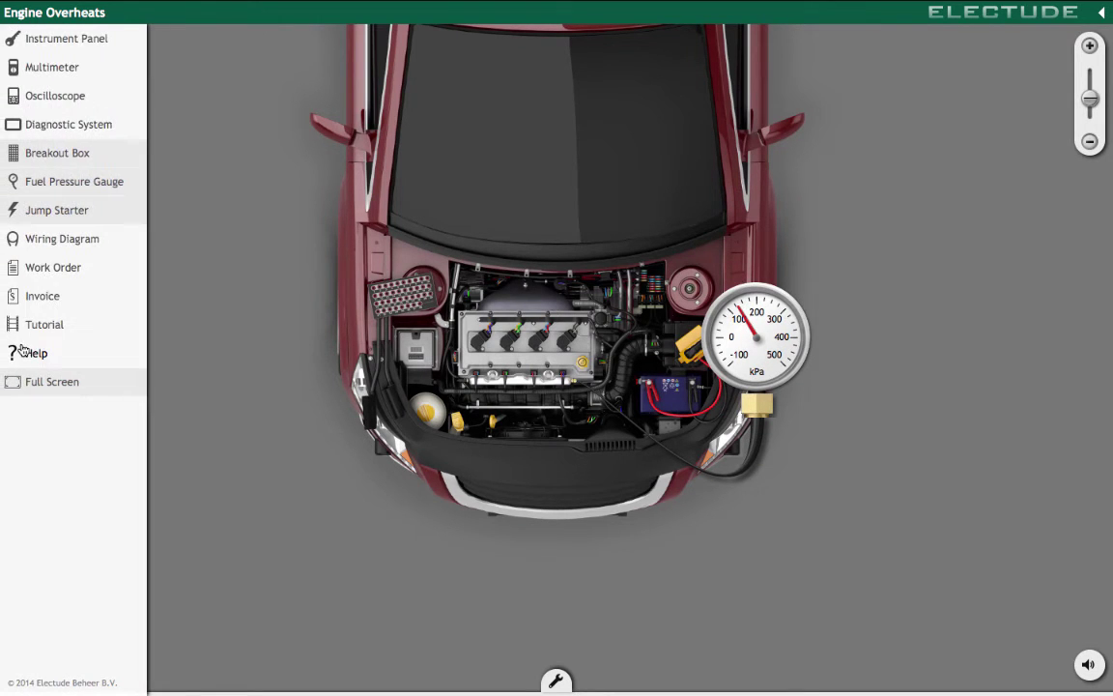
left_click(40, 241)
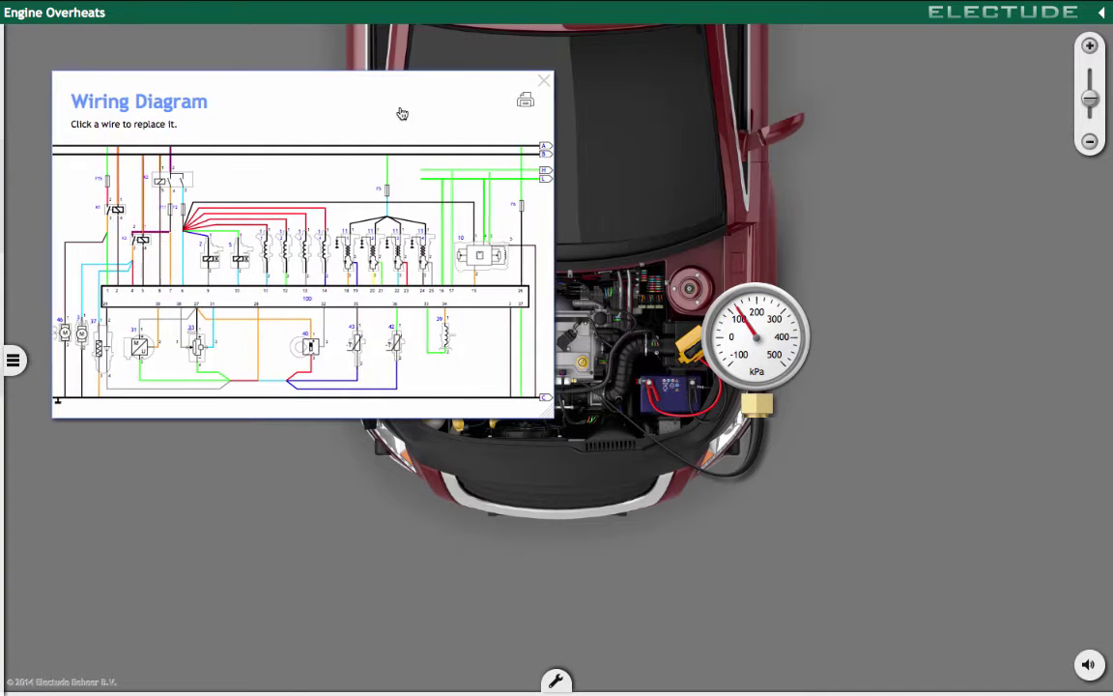
left_click_drag(402, 114, 444, 106)
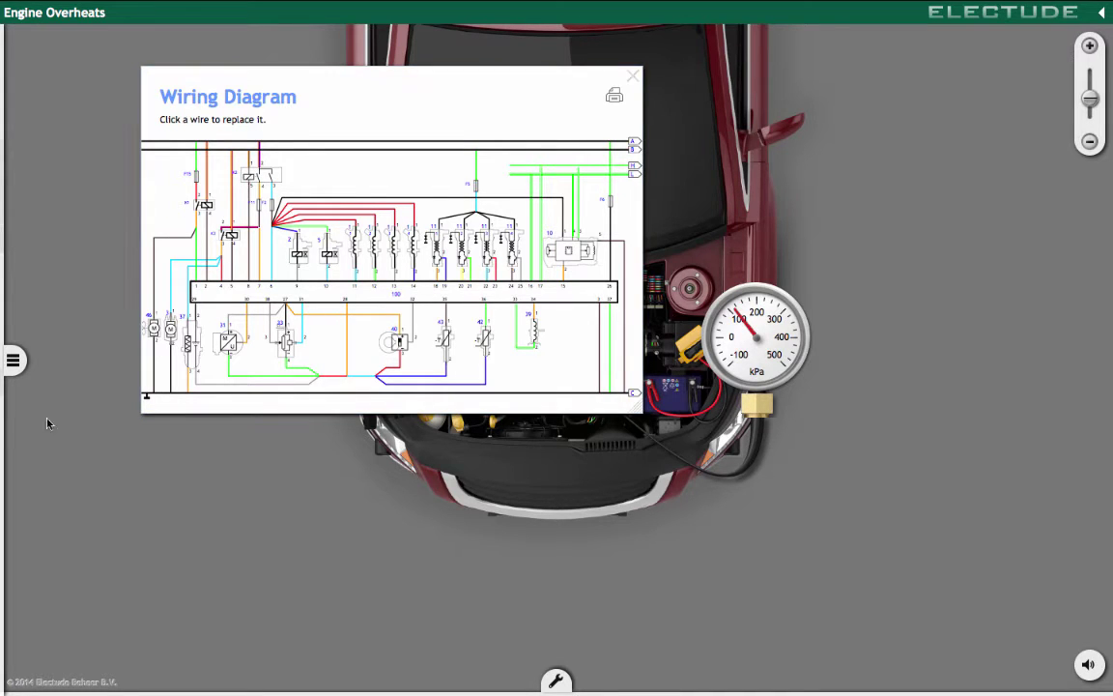
Step: Put away the wiring diagram, fuel pressure gauge, jump starter and breakout box so only the car remains
left_click(14, 359)
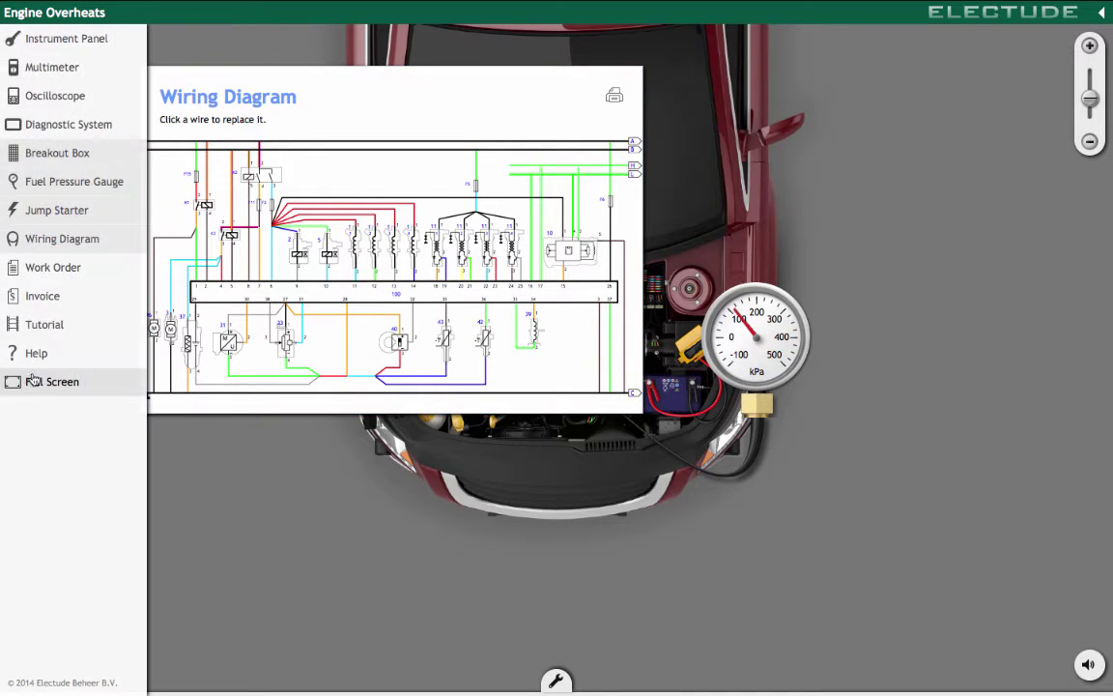
left_click(65, 243)
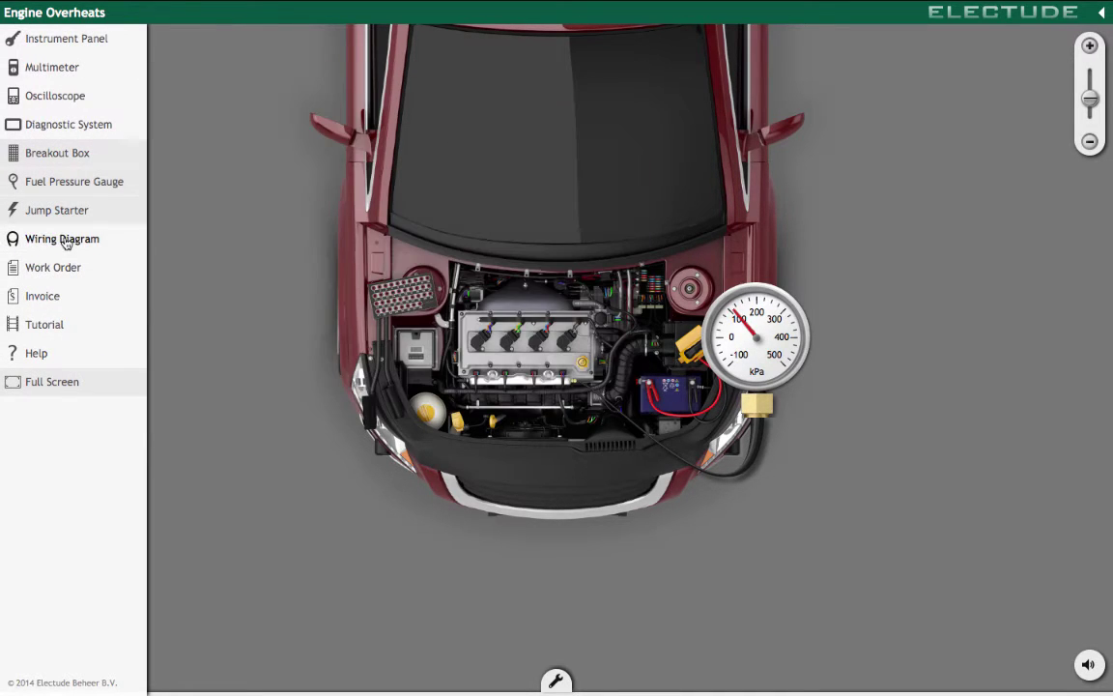
left_click(75, 181)
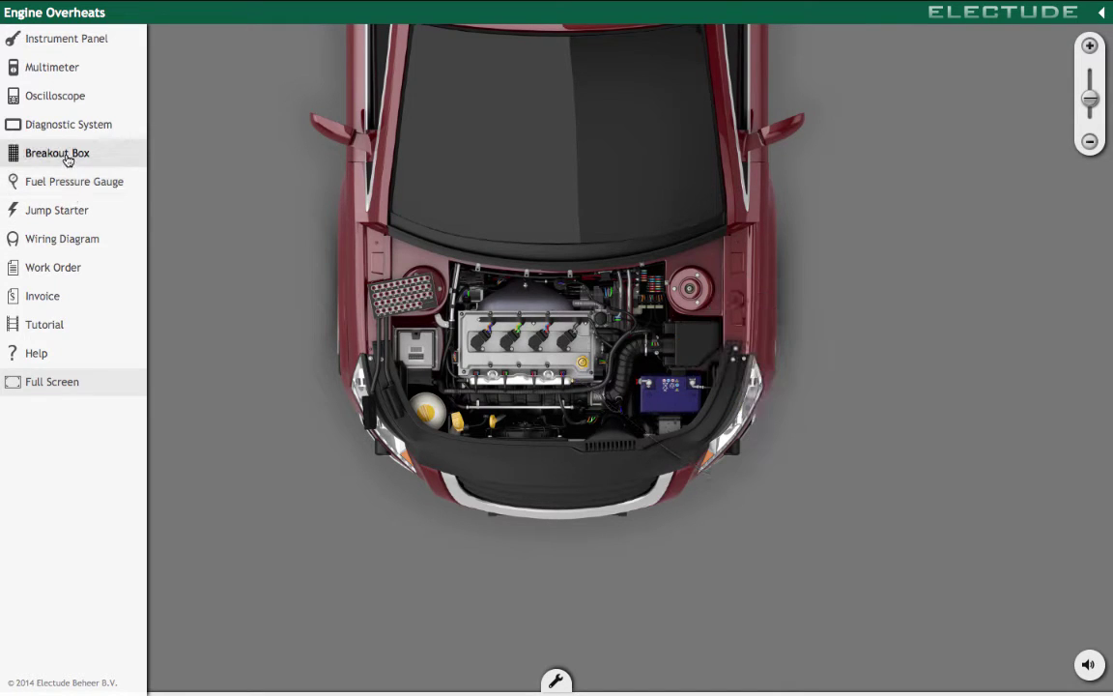
left_click(67, 155)
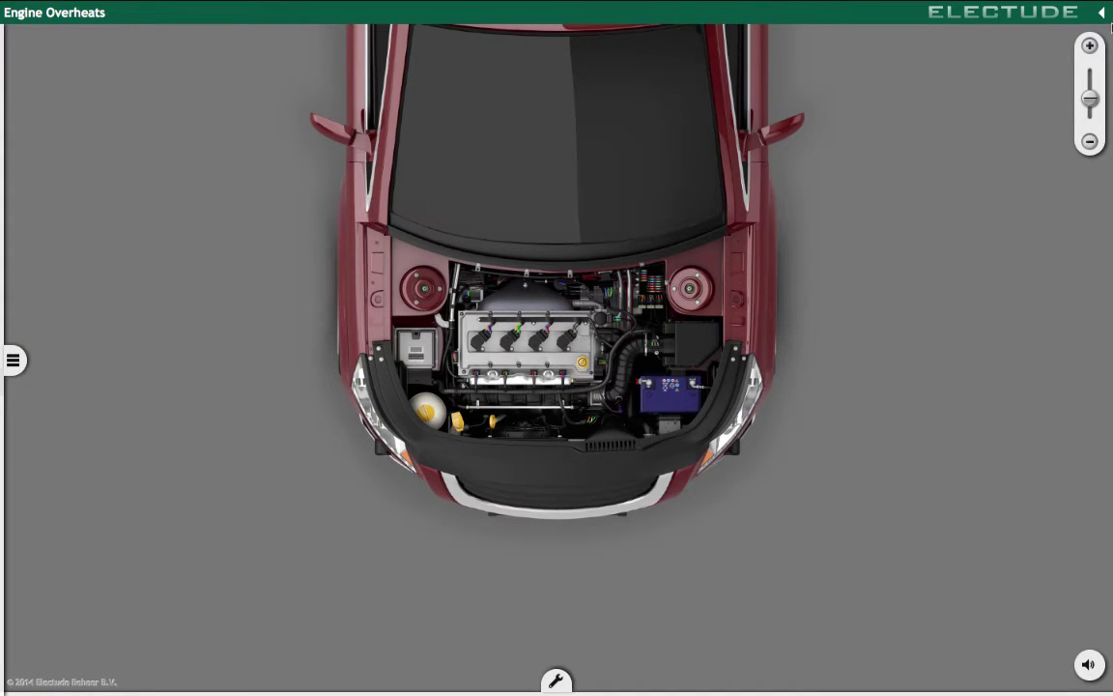
Step: Show the instrument panel over the front of the engine bay near the radiator fan and start the engine
left_click(1089, 46)
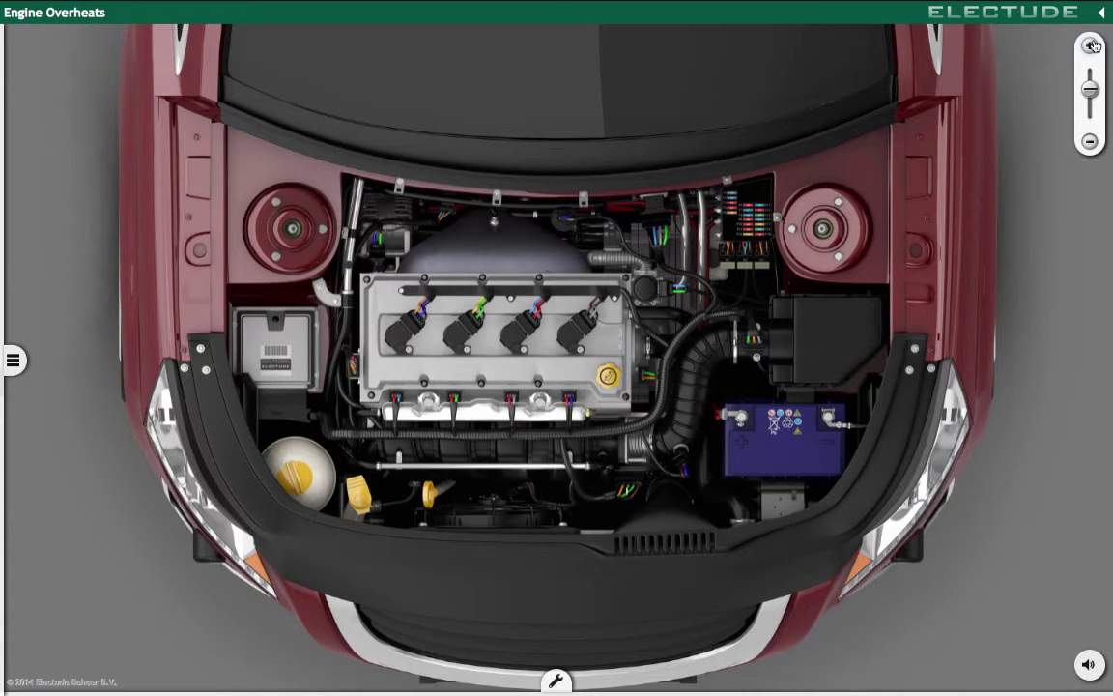
left_click(1089, 46)
left_click_drag(1036, 286, 1084, 293)
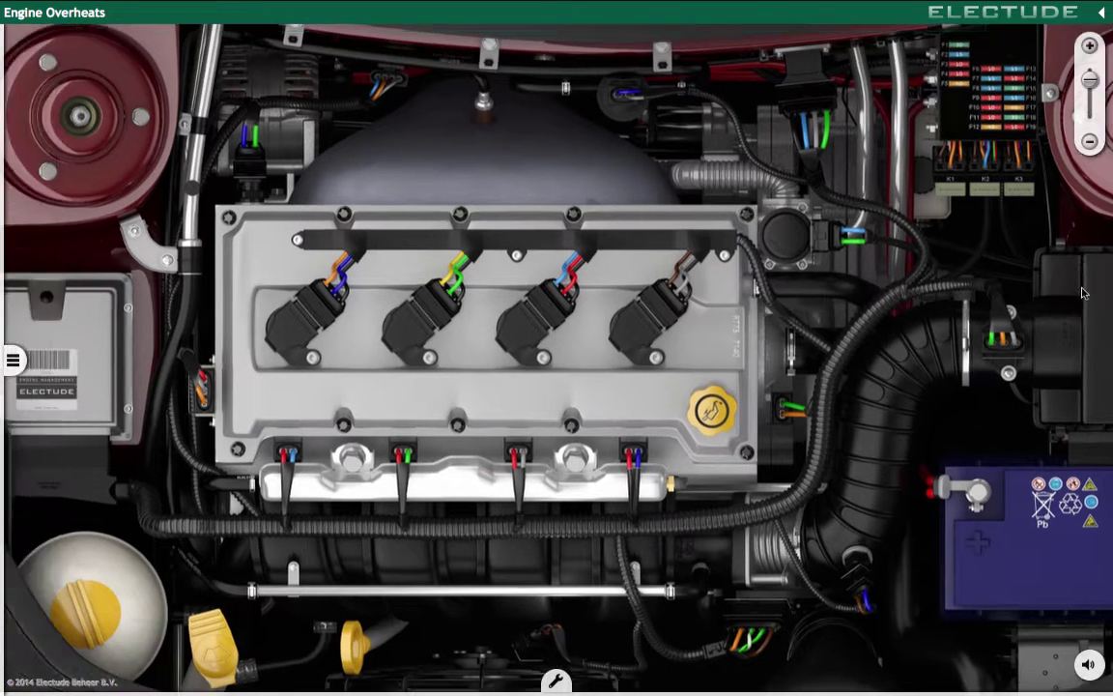
left_click_drag(822, 302, 881, 13)
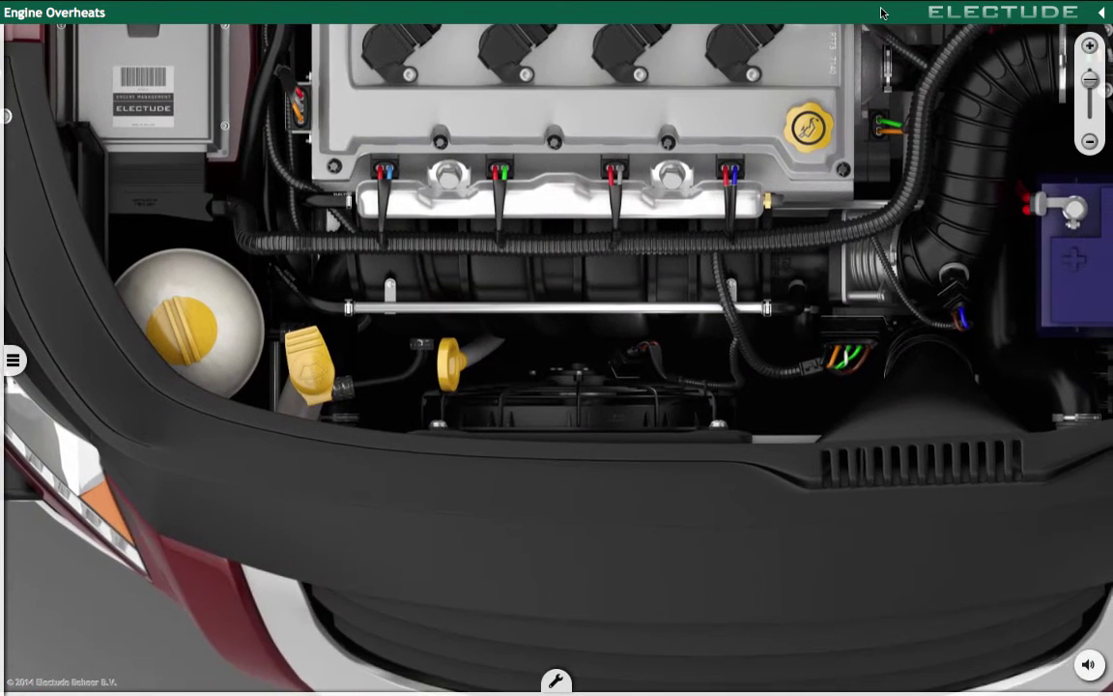
left_click(12, 360)
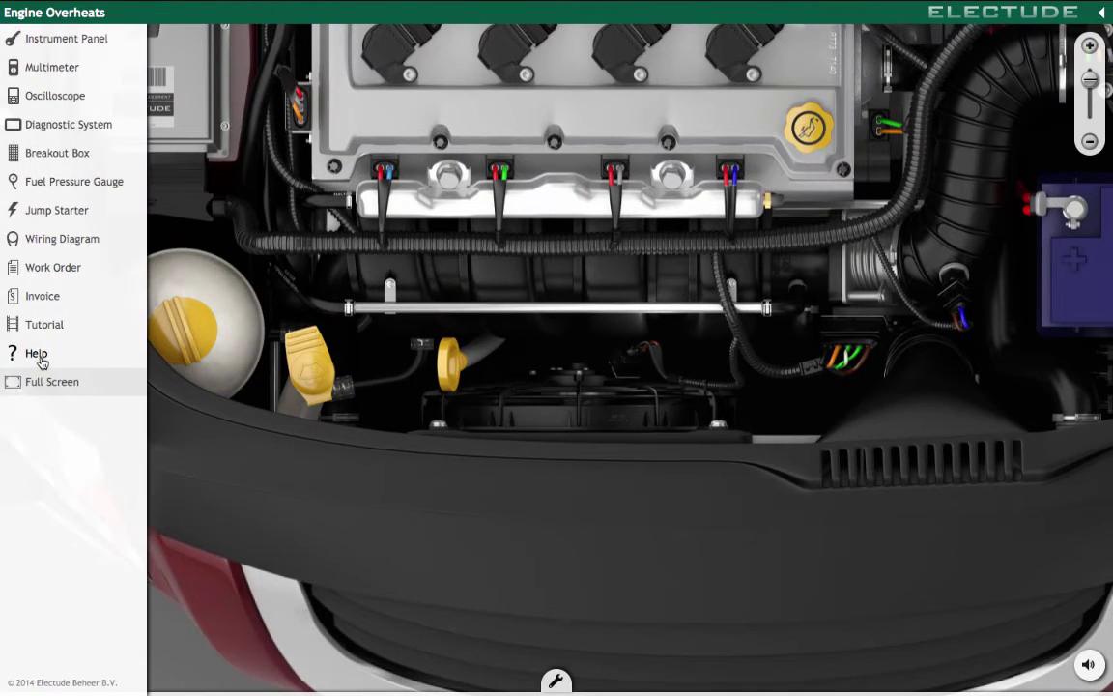
left_click(64, 39)
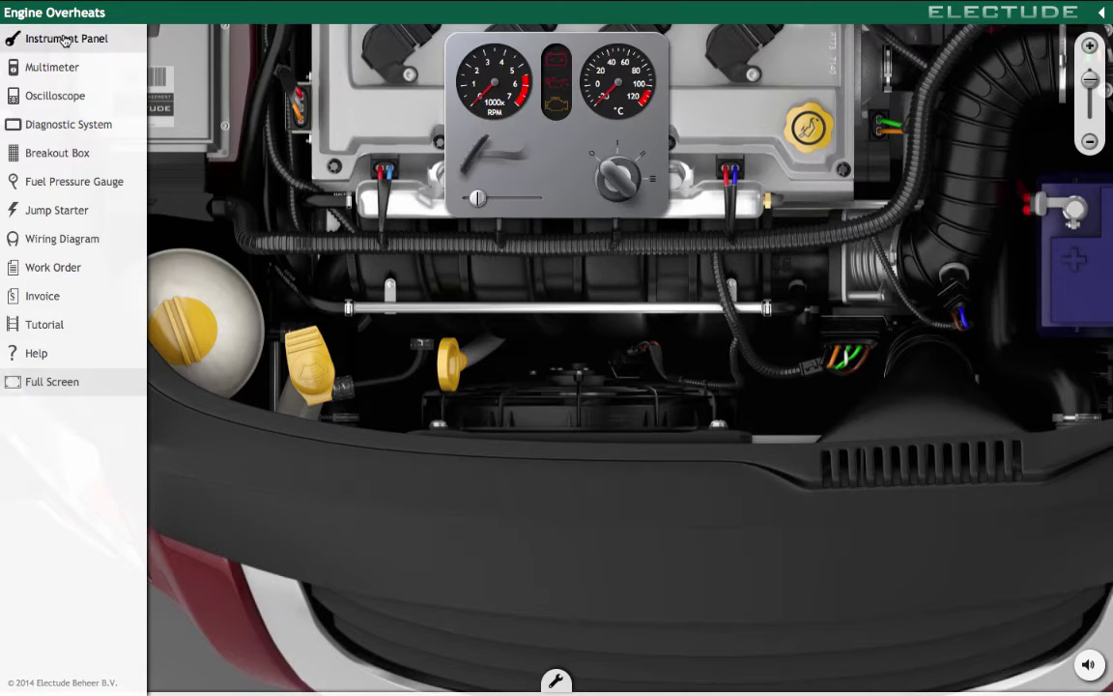
left_click_drag(647, 164, 642, 166)
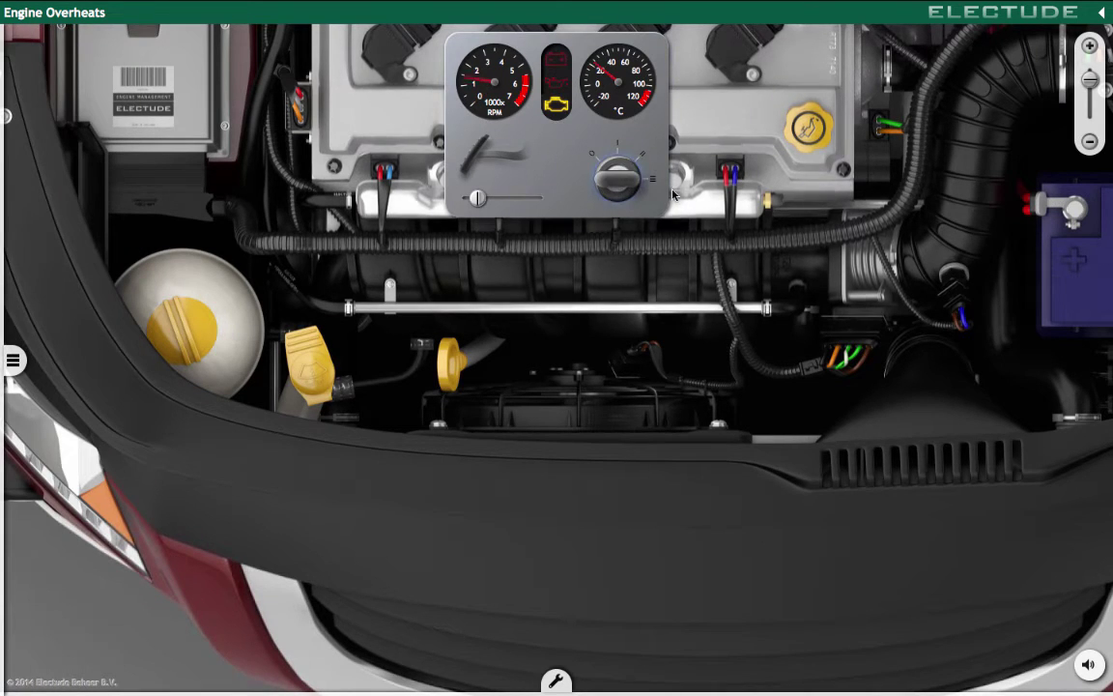
Step: Heat the engine at full throttle, reduce the throttle to low, and stop the engine with the ignition left on
left_click_drag(480, 200, 546, 196)
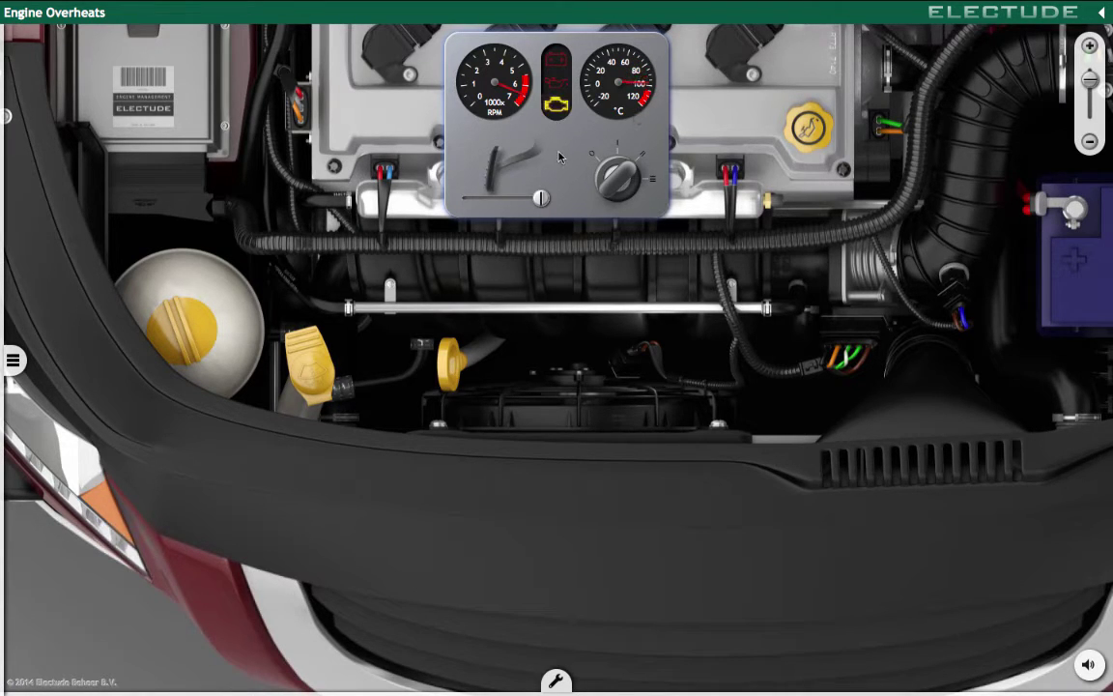
left_click_drag(541, 198, 481, 199)
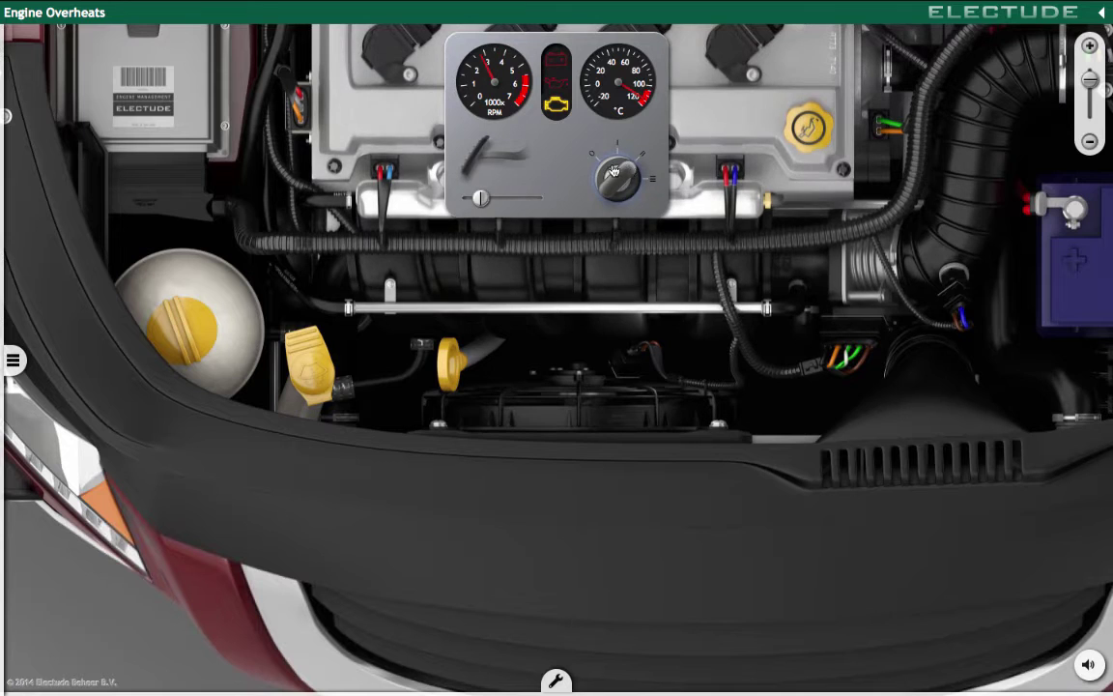
left_click_drag(615, 171, 640, 159)
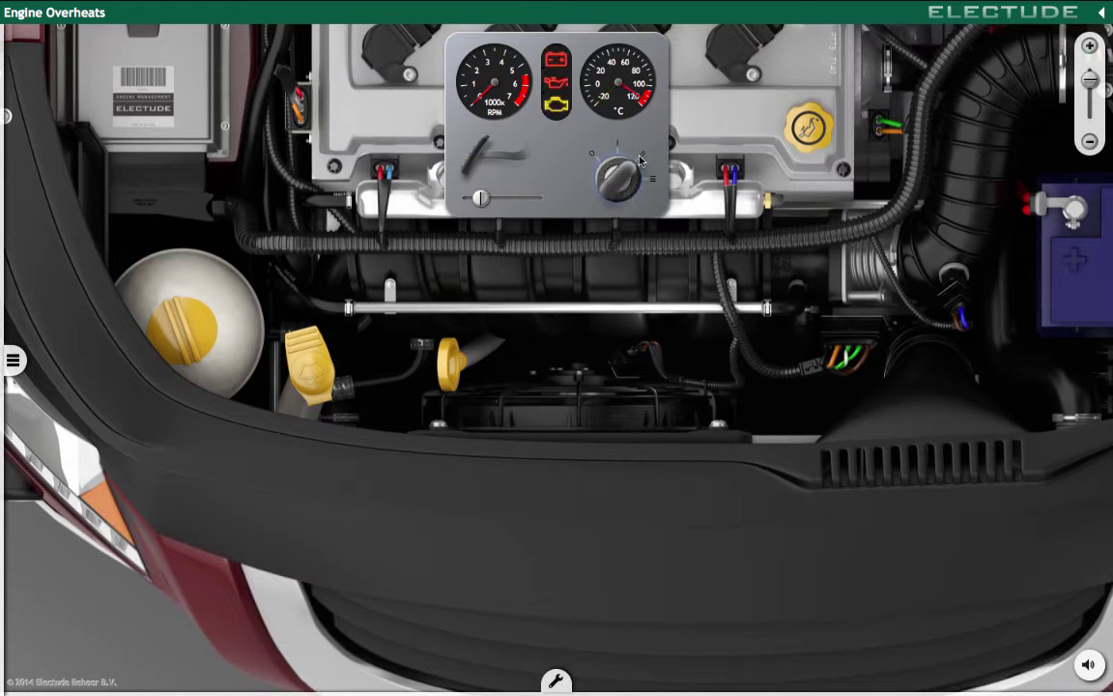
Step: Put away the instrument panel and bring out the diagnostic system
left_click(14, 358)
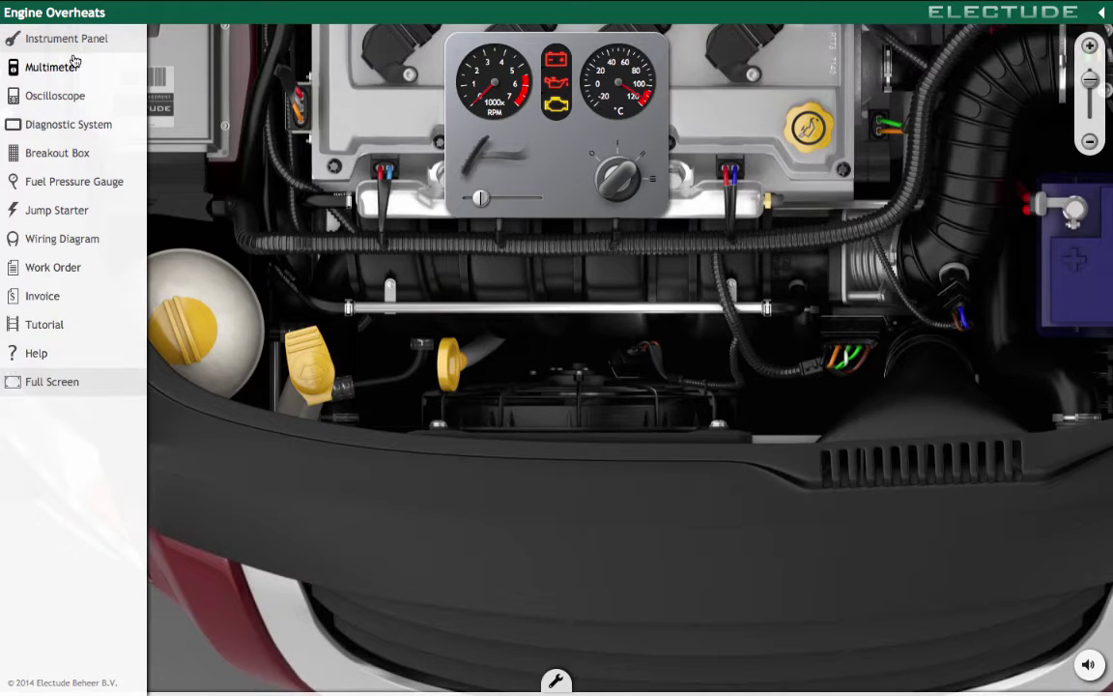
left_click(13, 358)
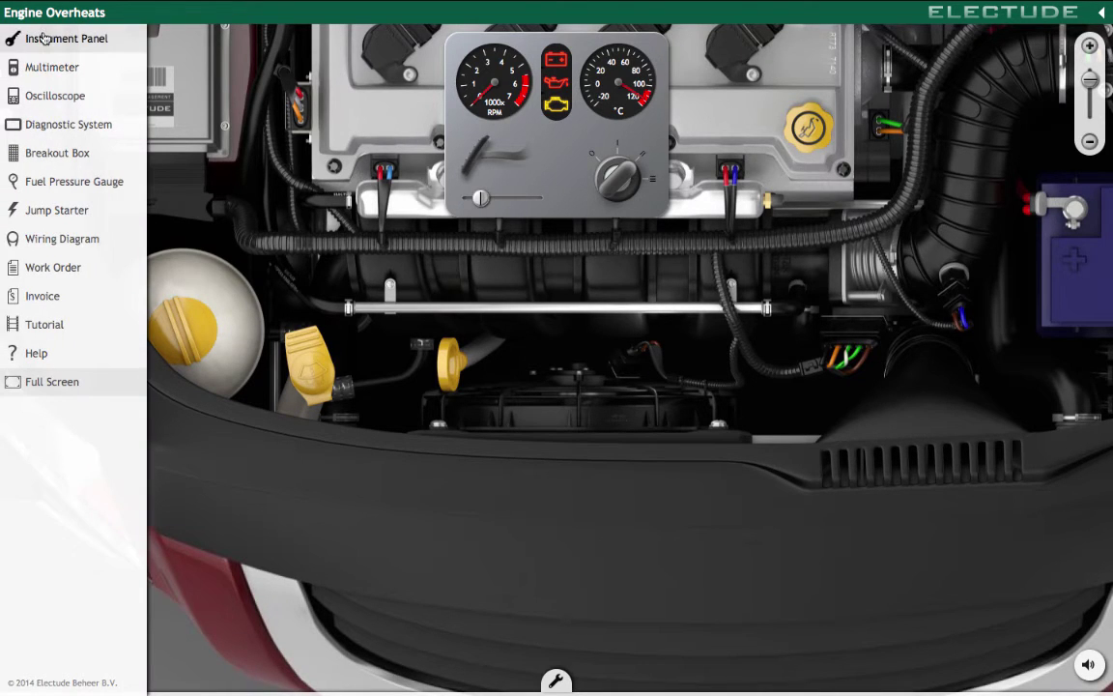
left_click(44, 37)
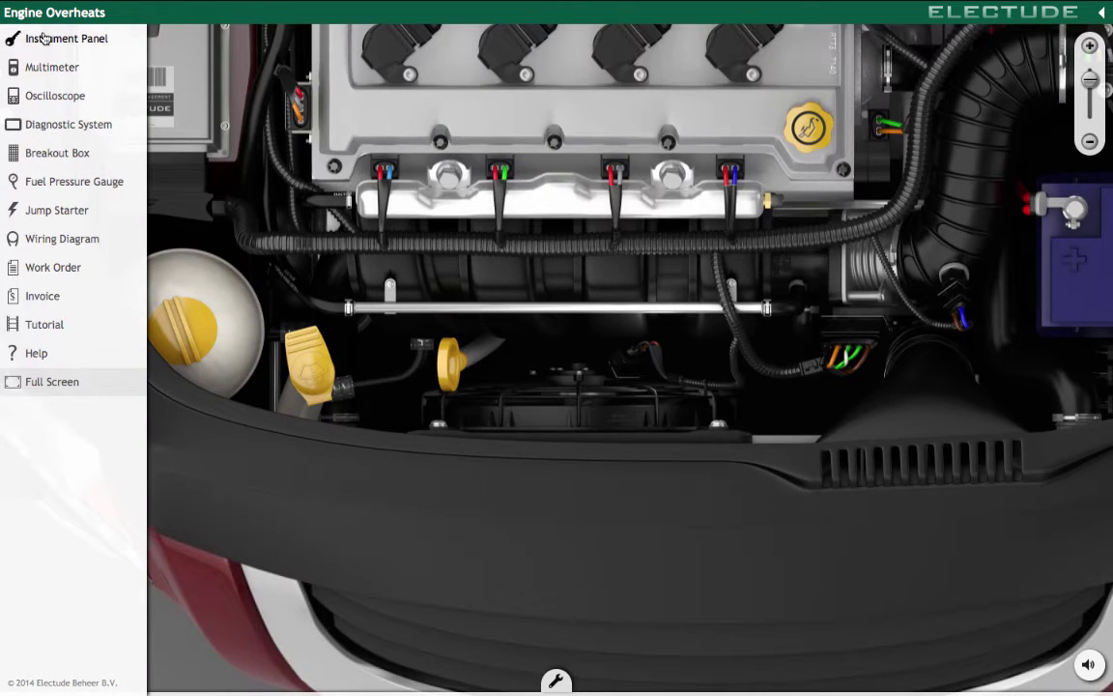
left_click(56, 126)
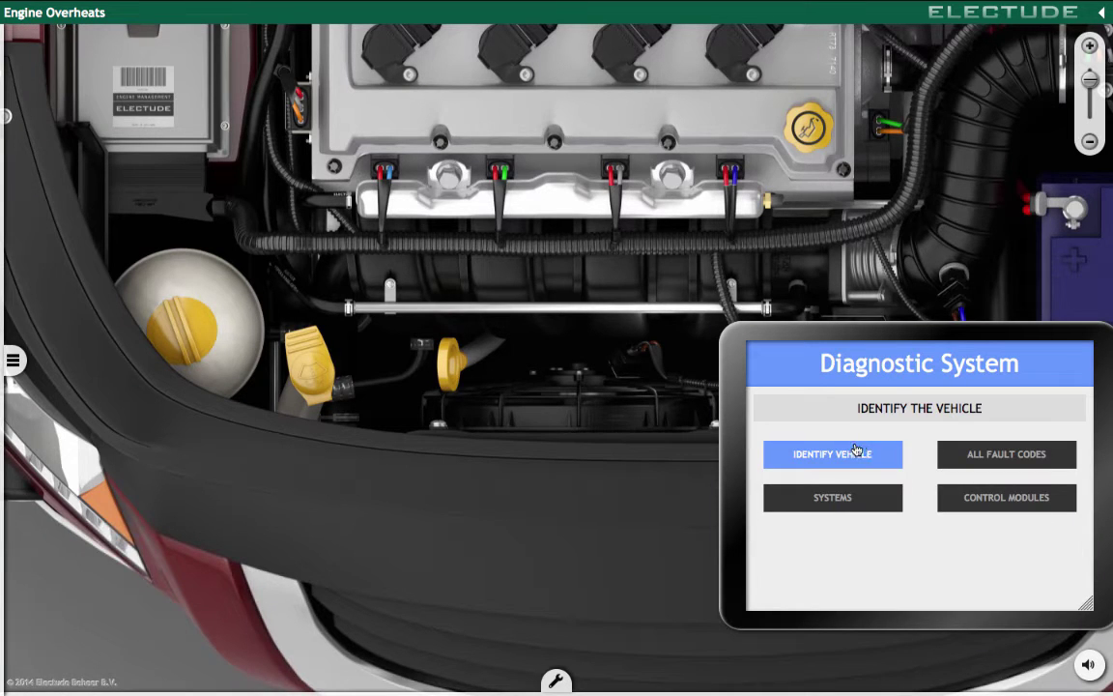
Step: Identify the vehicle on the diagnostic system, enlarged over the engine bay, and check all fault codes
left_click(854, 450)
left_click_drag(825, 326, 403, 61)
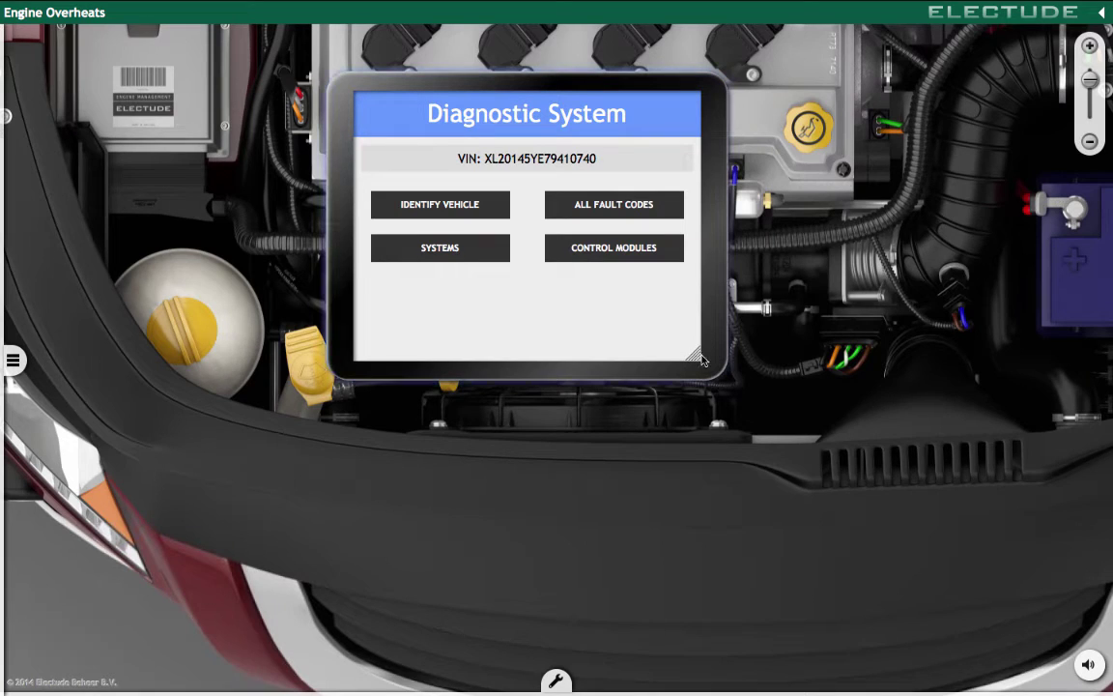
left_click_drag(692, 353, 1100, 604)
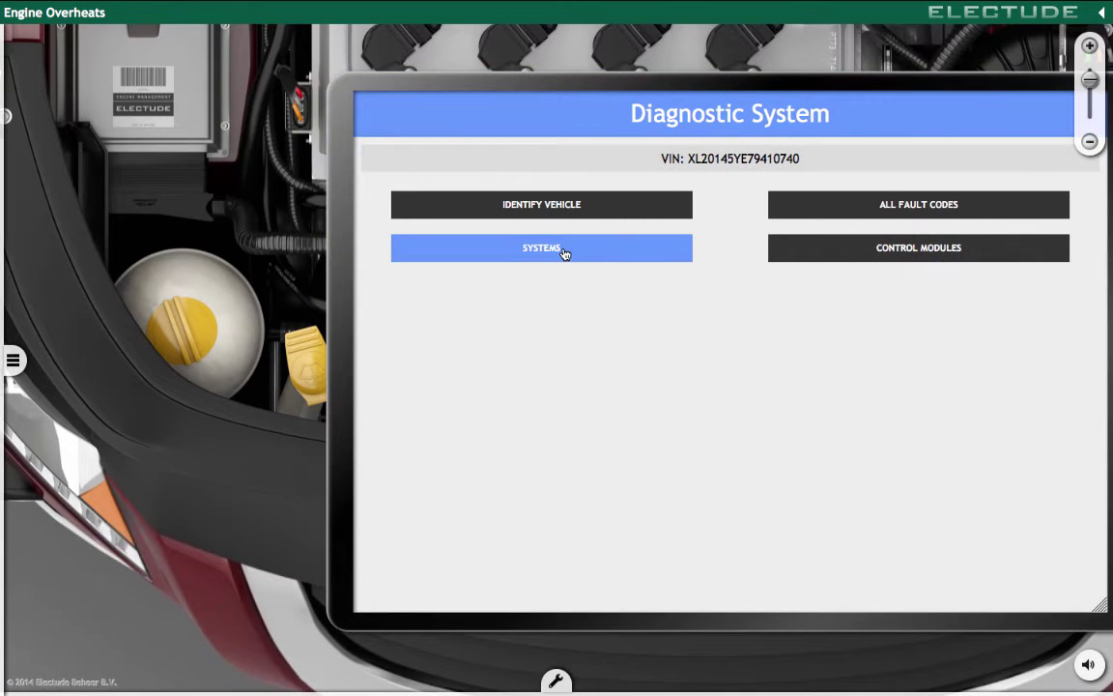
left_click(870, 203)
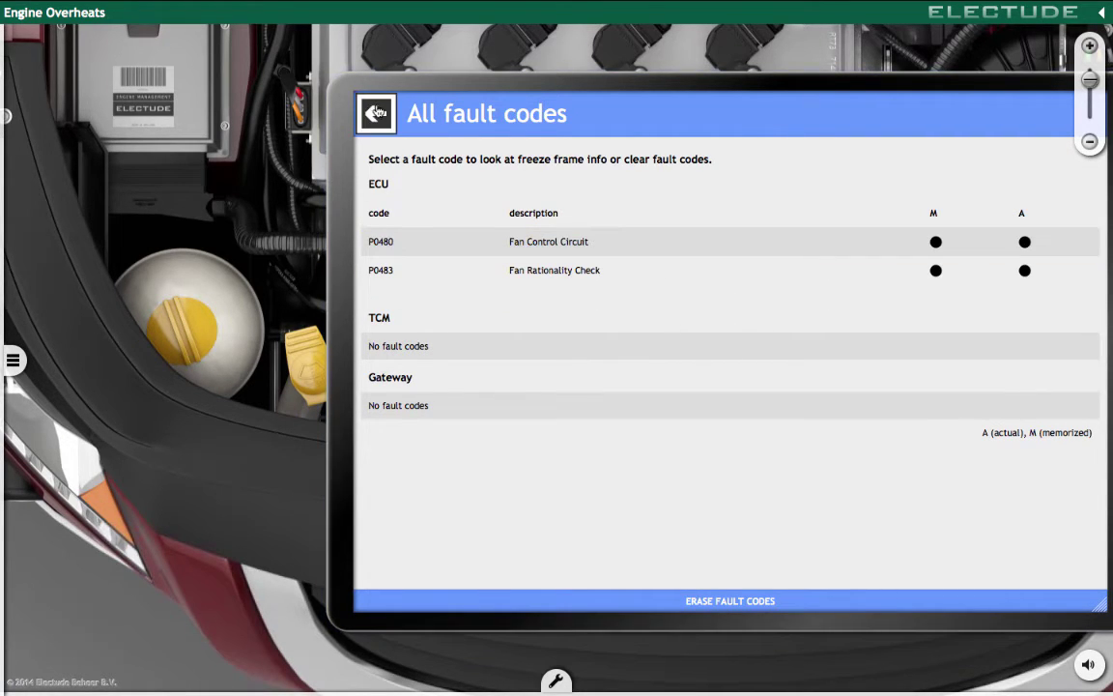
left_click(376, 113)
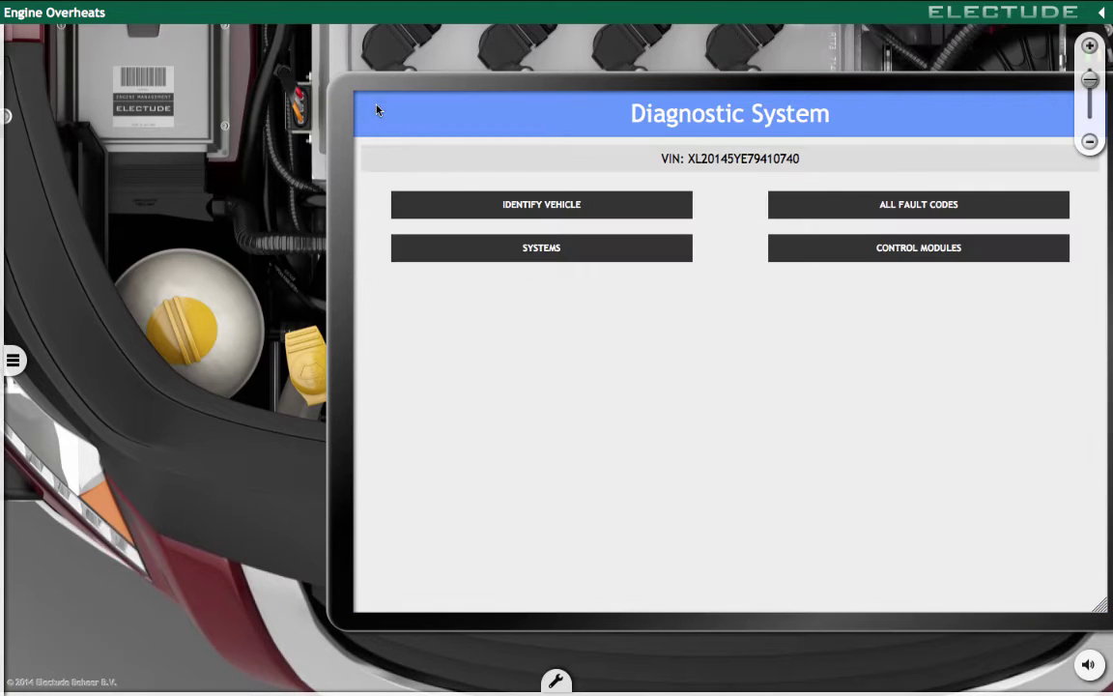
Step: Open the wiring diagram from the engine management information and enlarge the tablet to show the whole circuit
left_click(564, 249)
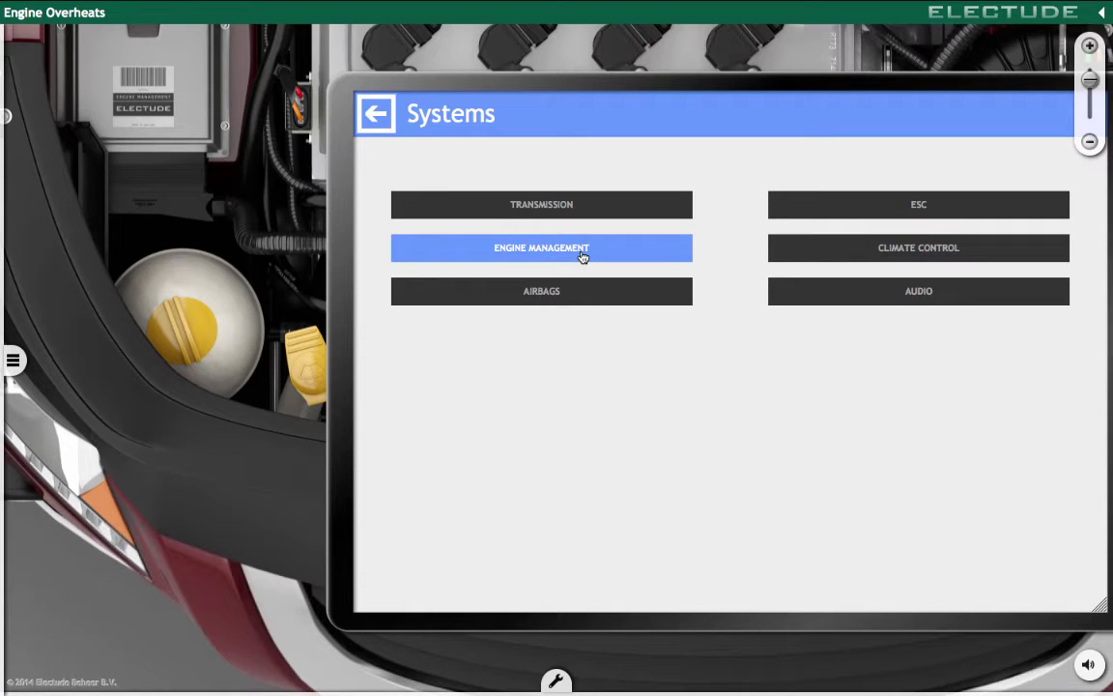
left_click(583, 257)
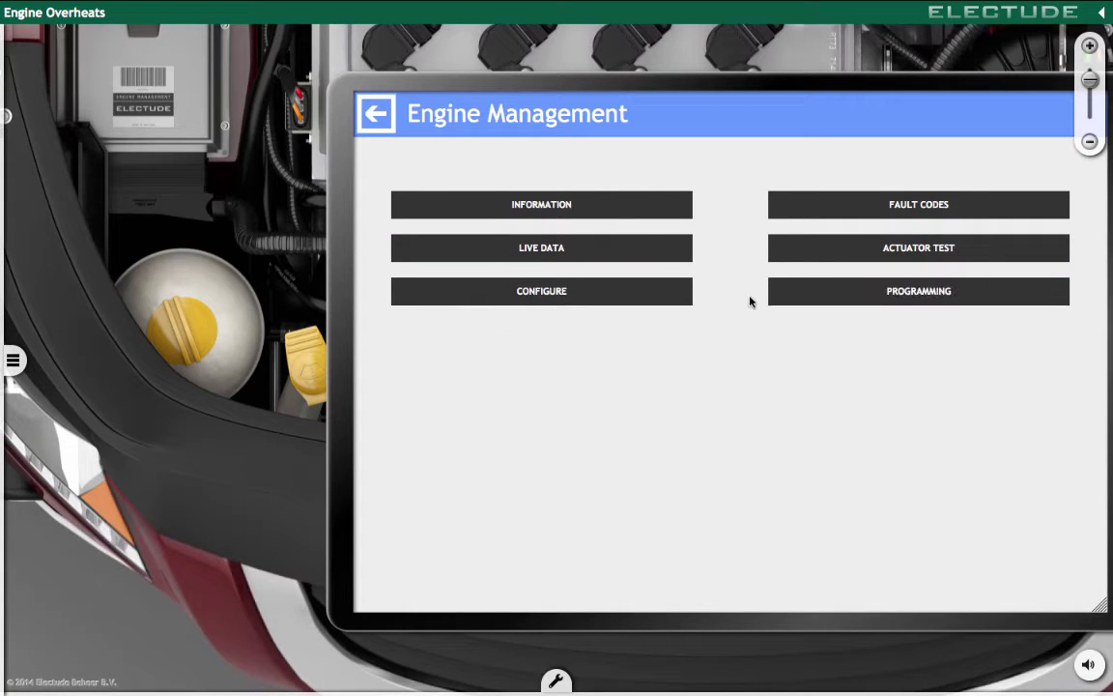
left_click(567, 208)
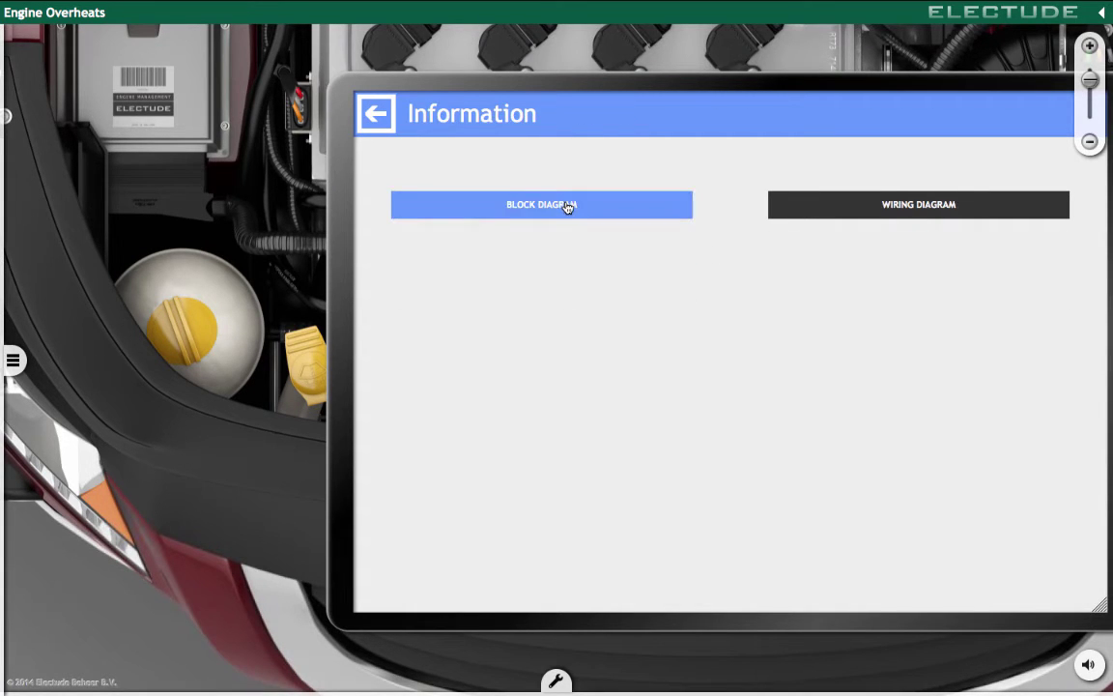
left_click(895, 205)
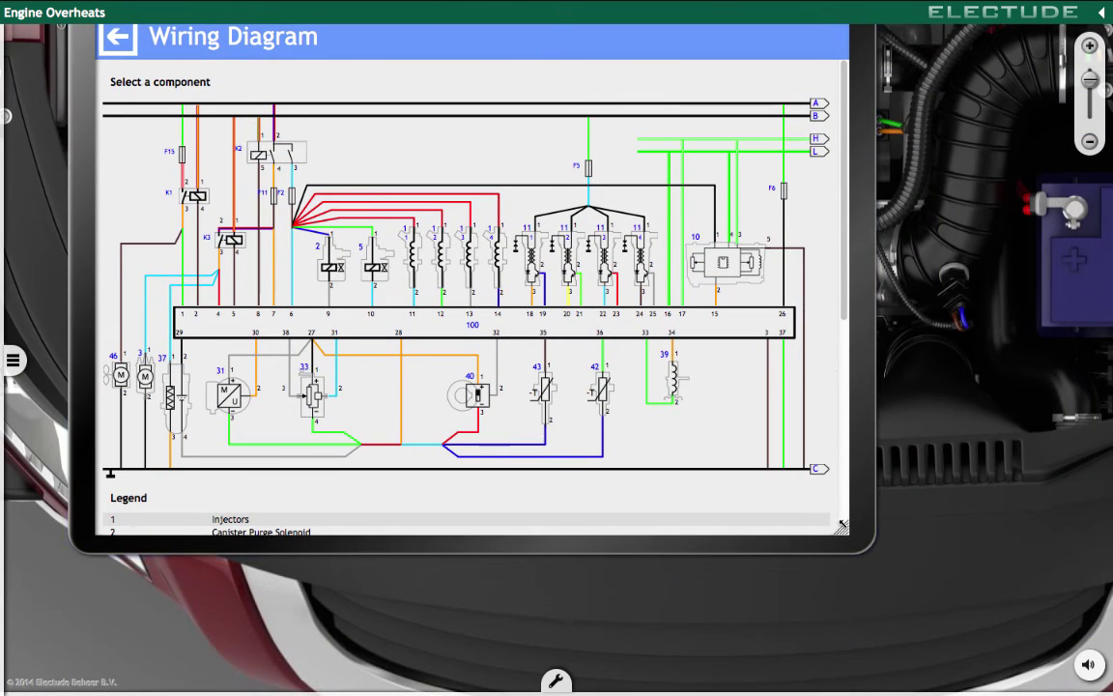
left_click_drag(856, 525, 995, 674)
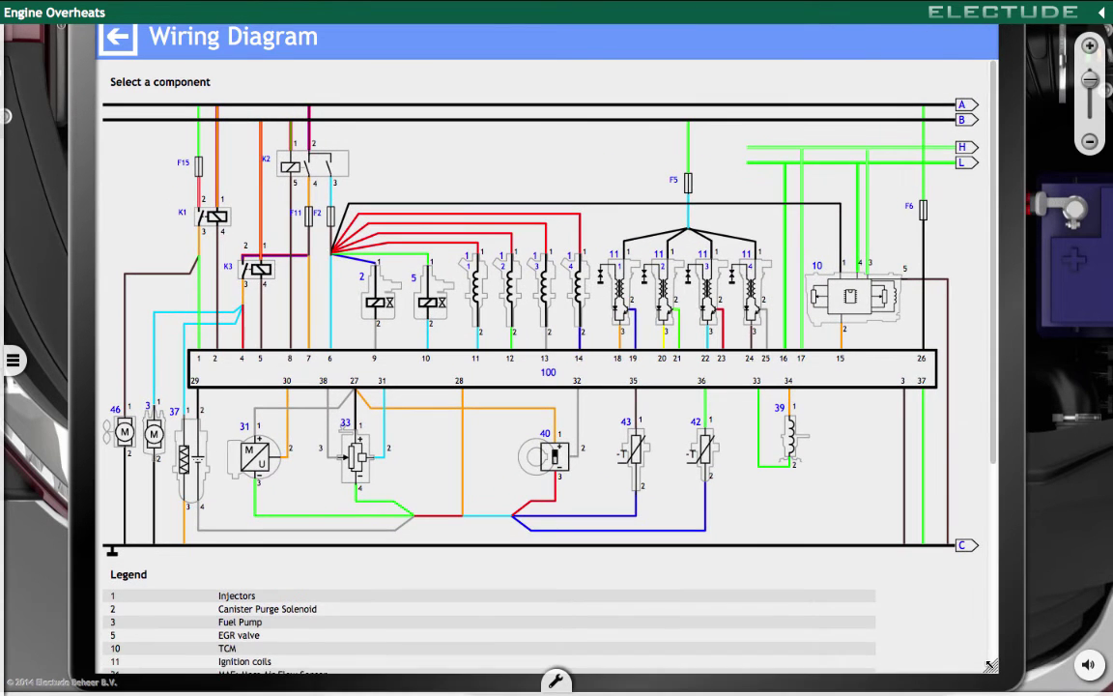
Step: Look up the supply voltage, resistance and location of component 46, the thermostatically controlled fan, and return to the wiring diagram
scroll(251, 583, "down", 3)
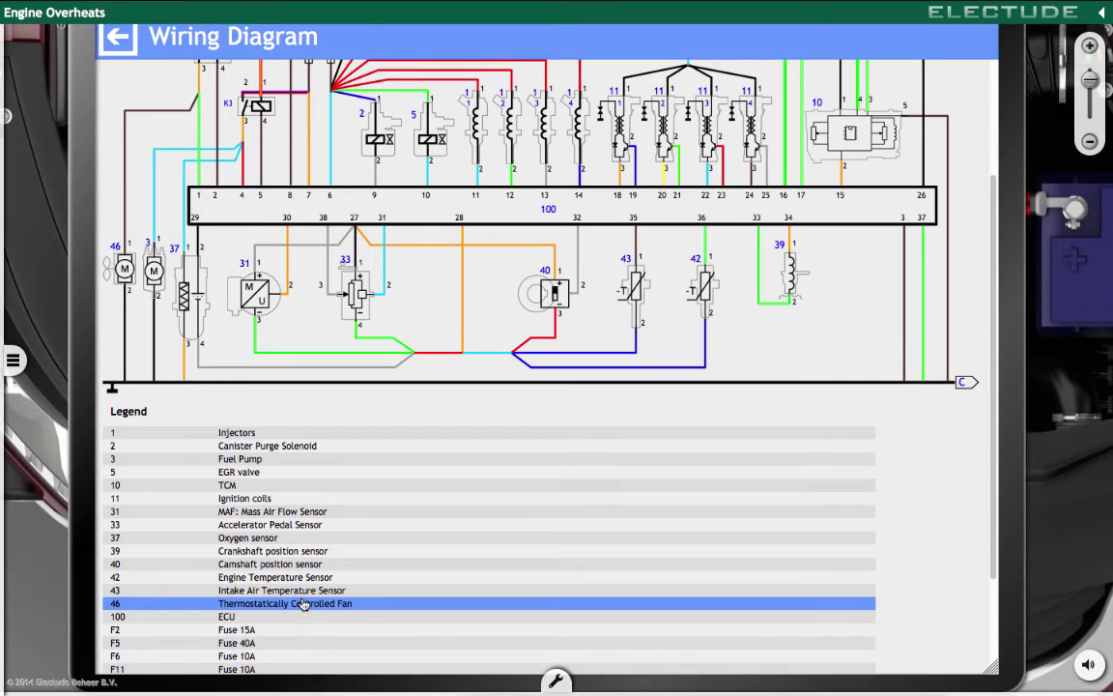
left_click(303, 604)
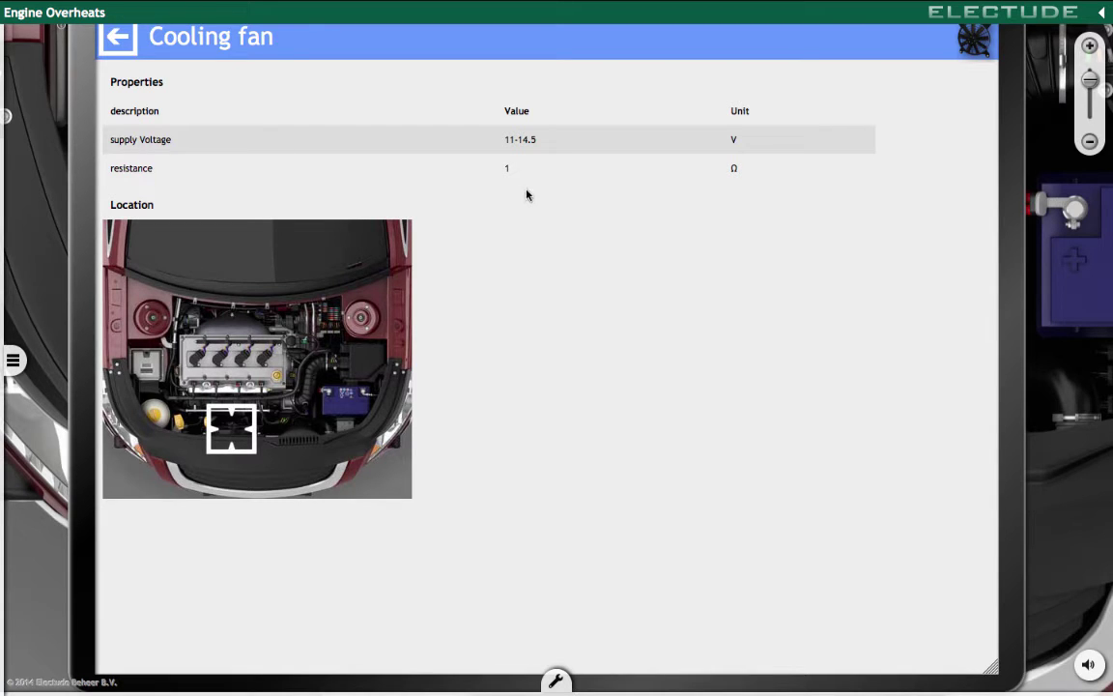
left_click(118, 43)
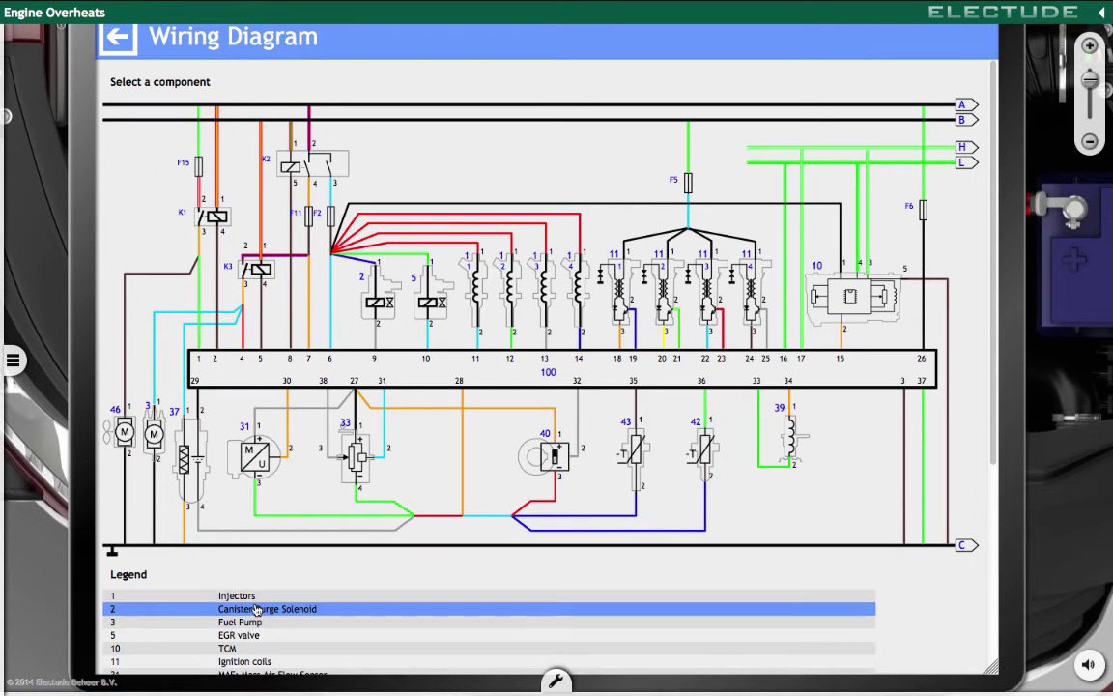
scroll(256, 608, "down", 3)
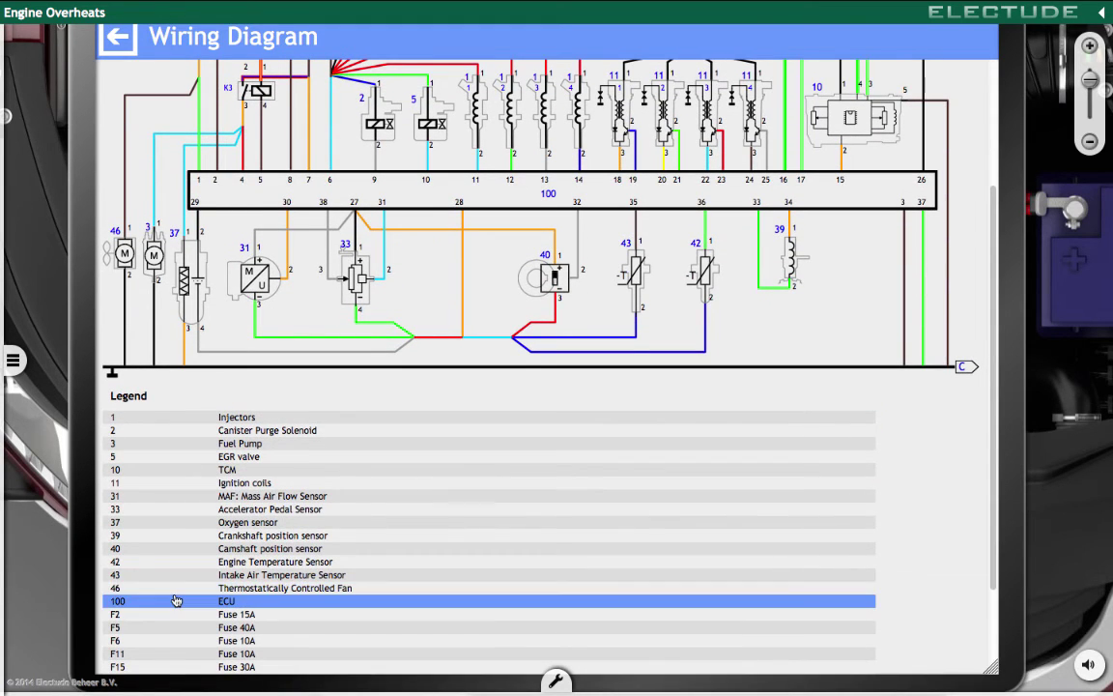
scroll(176, 601, "up", 2)
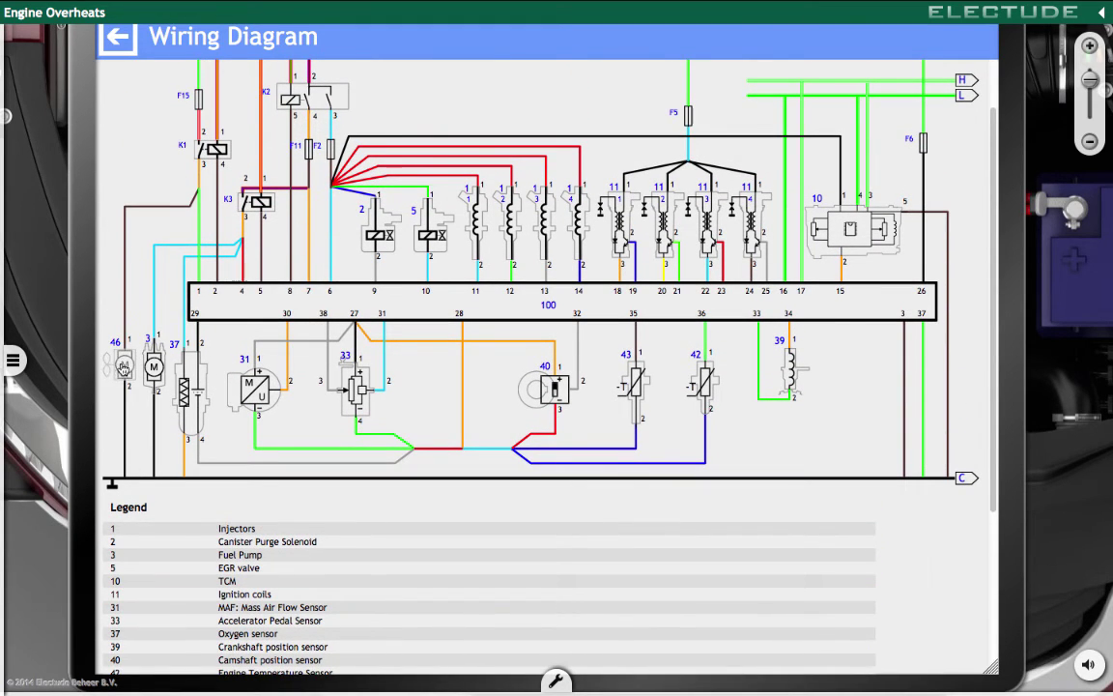
left_click(123, 368)
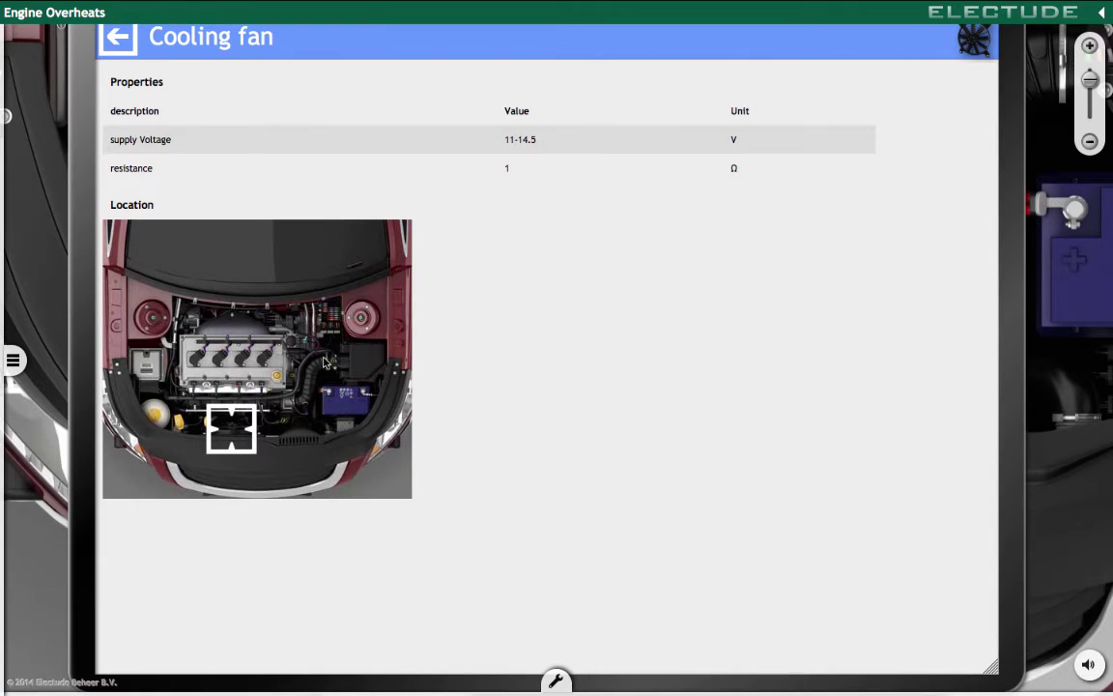
left_click(119, 36)
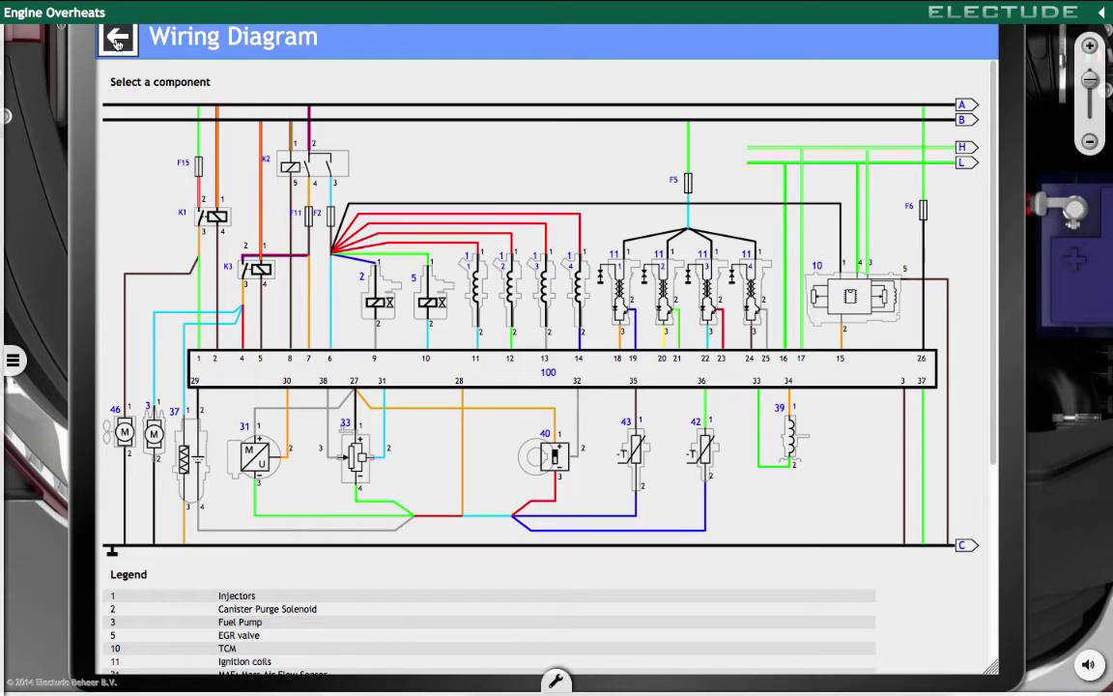
Step: Put away the diagnostic system and unplug the cooling fan's connector near the radiator
left_click(14, 359)
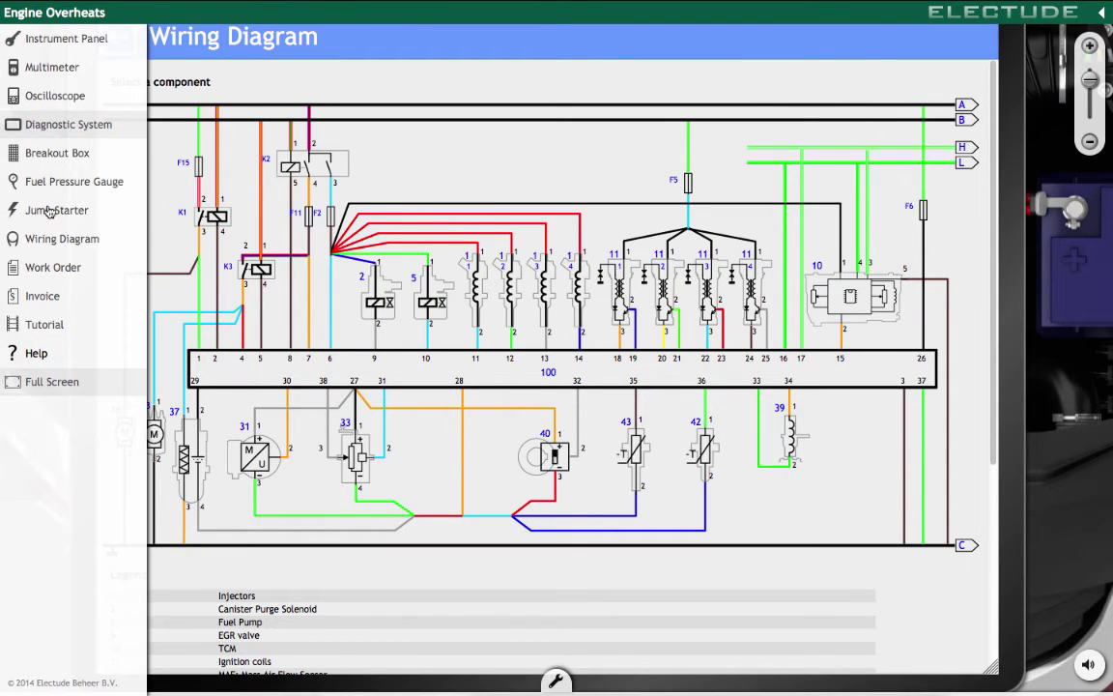
left_click(75, 127)
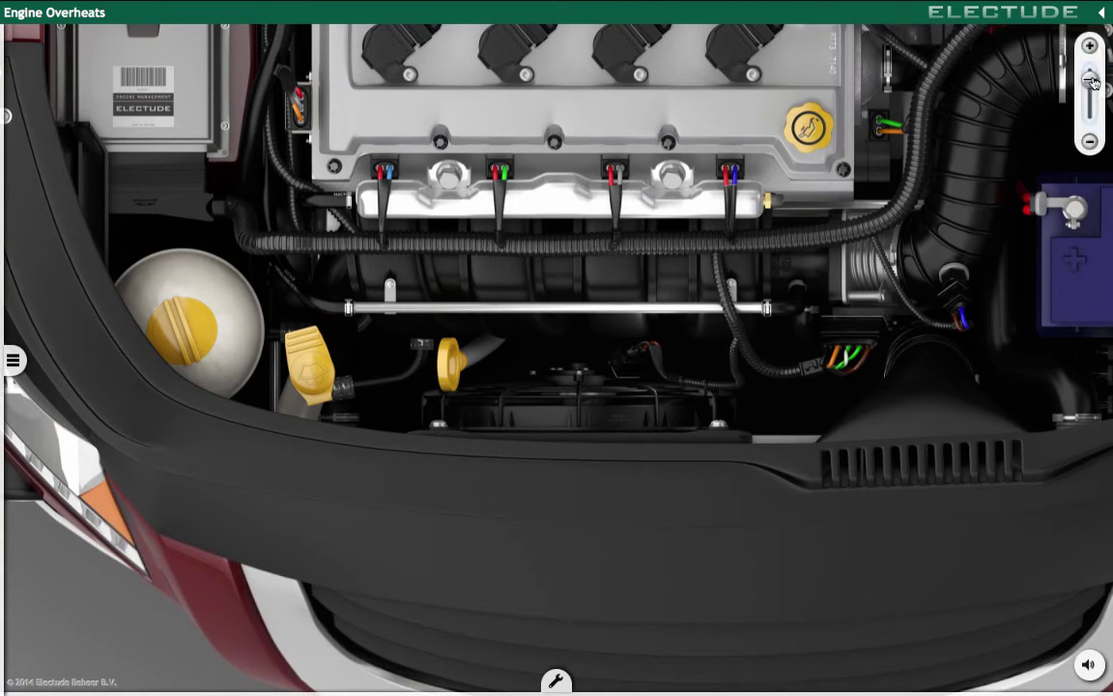
left_click_drag(1089, 80, 1090, 74)
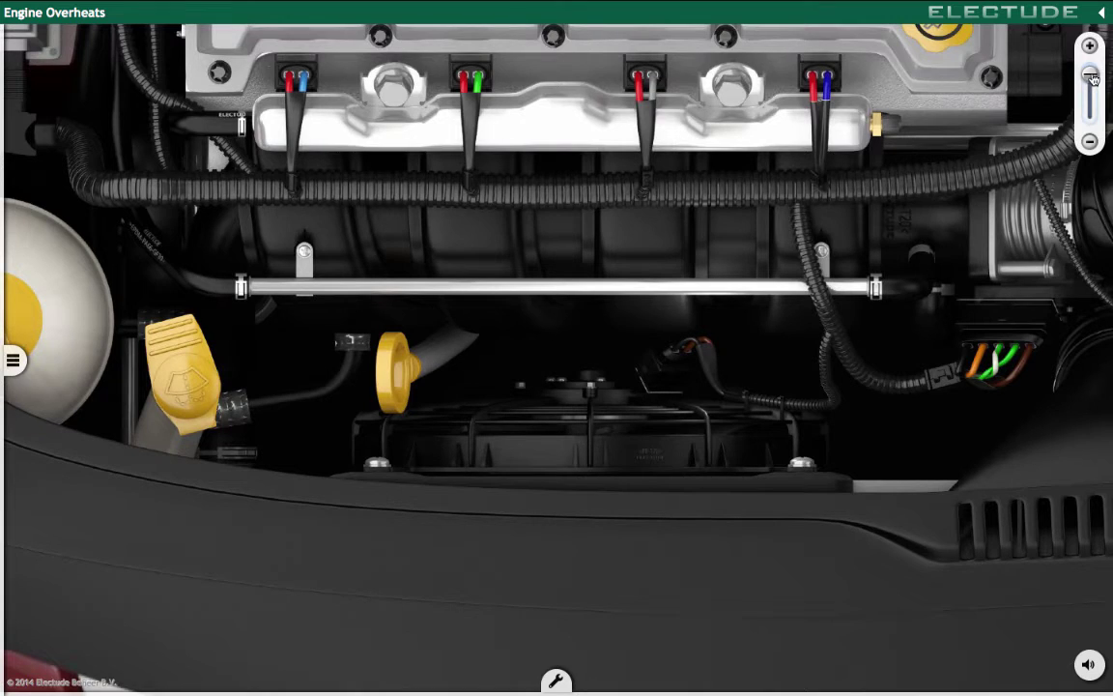
left_click(680, 362)
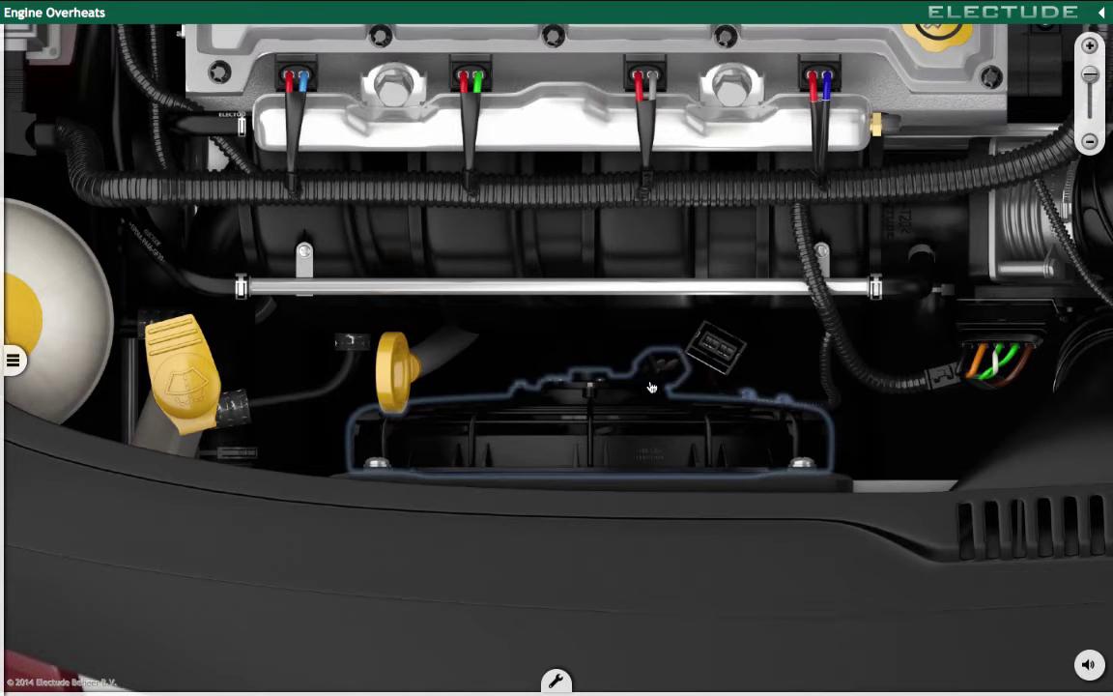
Step: Bring out the multimeter and measure the resistance across the cooling fan's two terminals in the 200 Ω range
left_click(13, 361)
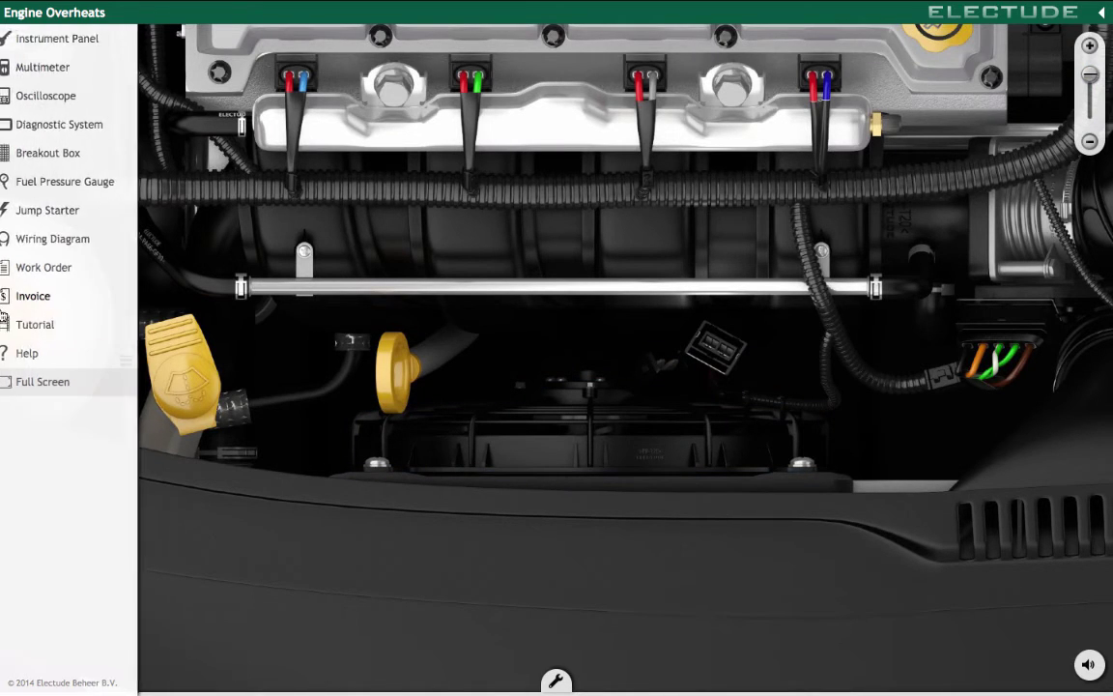
left_click(33, 65)
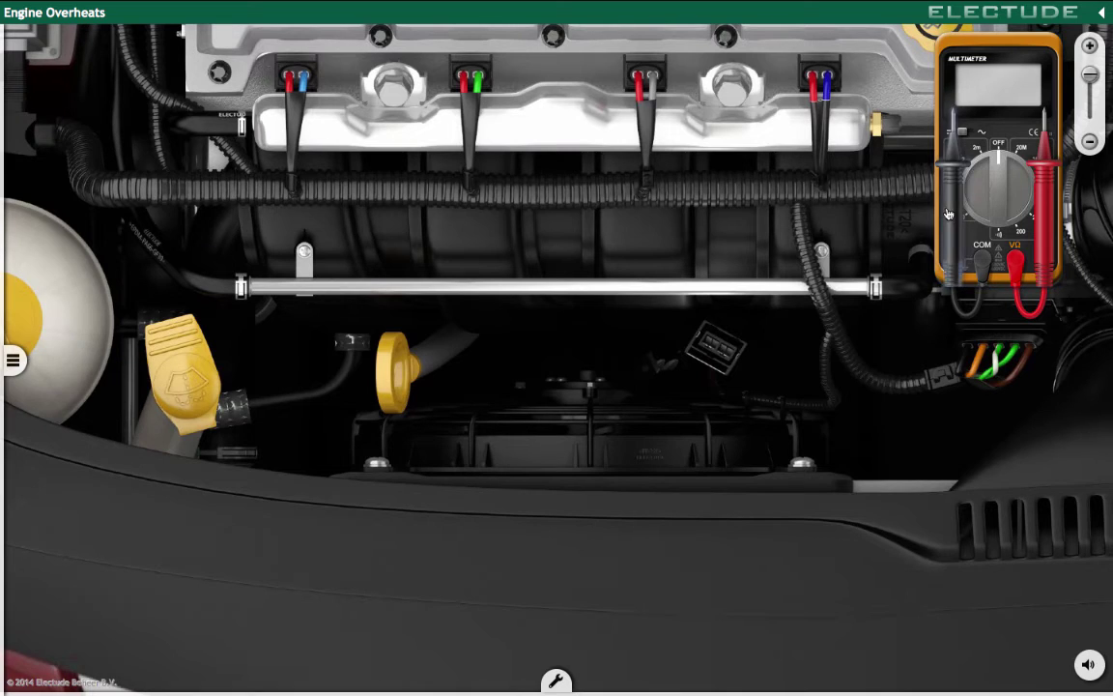
left_click_drag(951, 213, 660, 367)
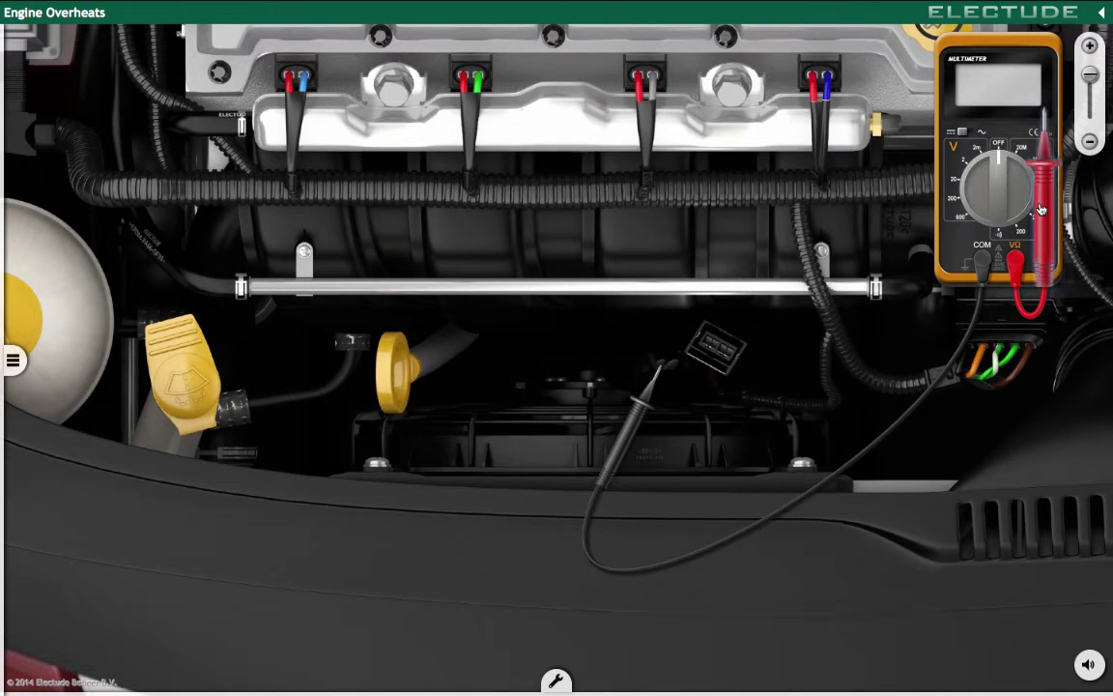
left_click(1041, 208)
left_click_drag(1041, 208, 679, 364)
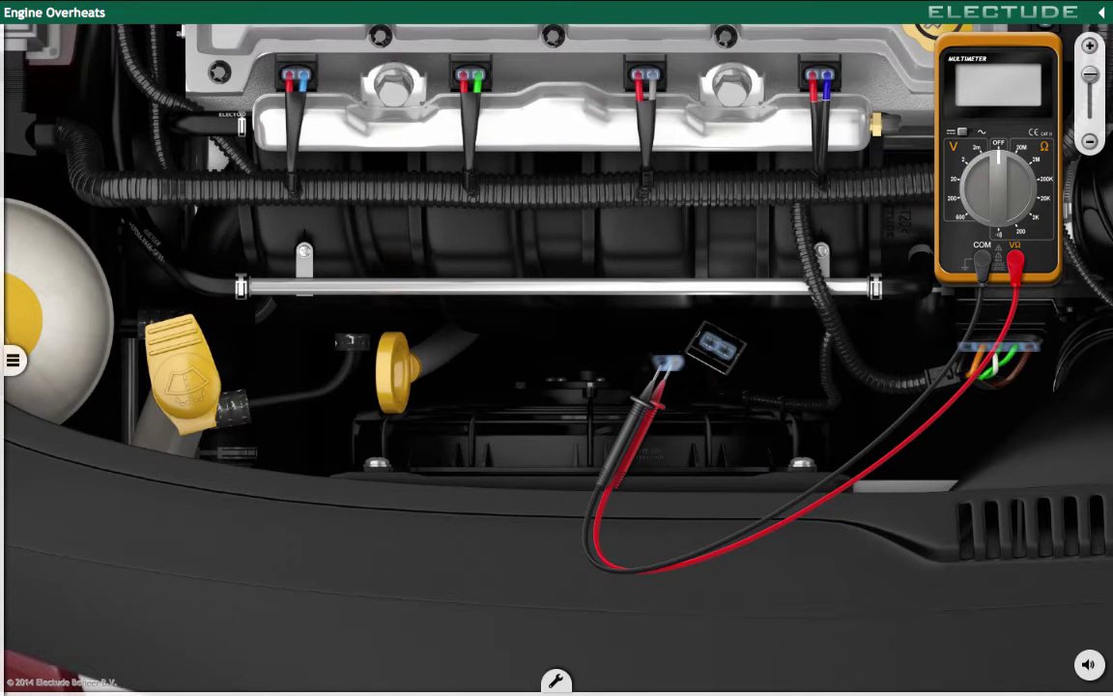
left_click(1029, 172)
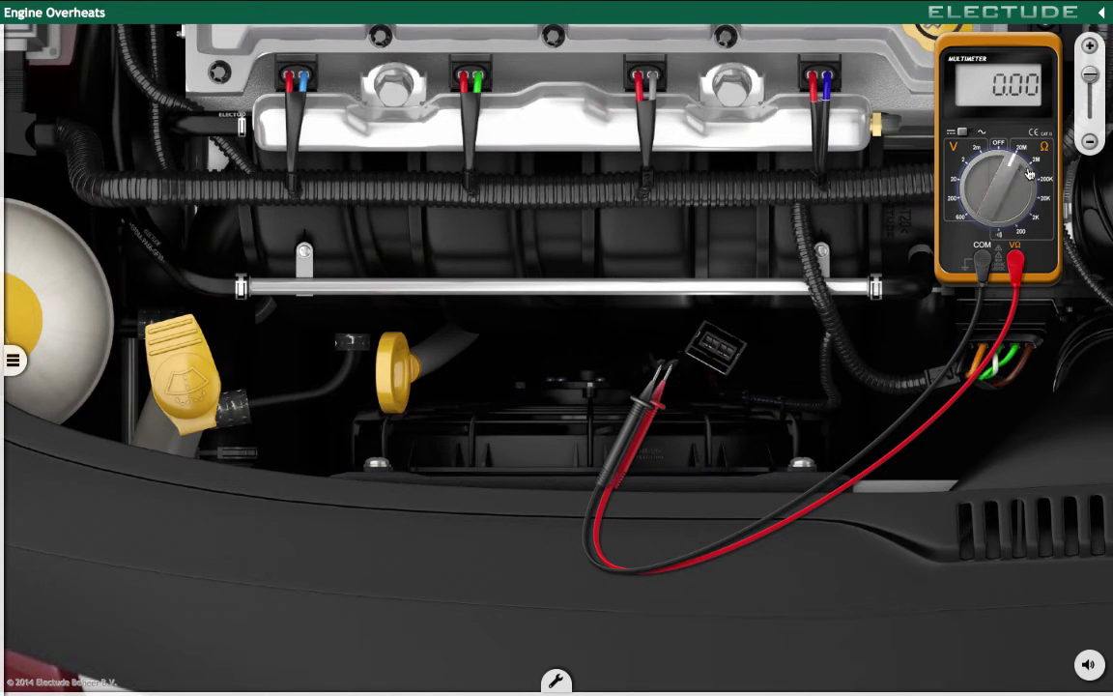
left_click(1027, 238)
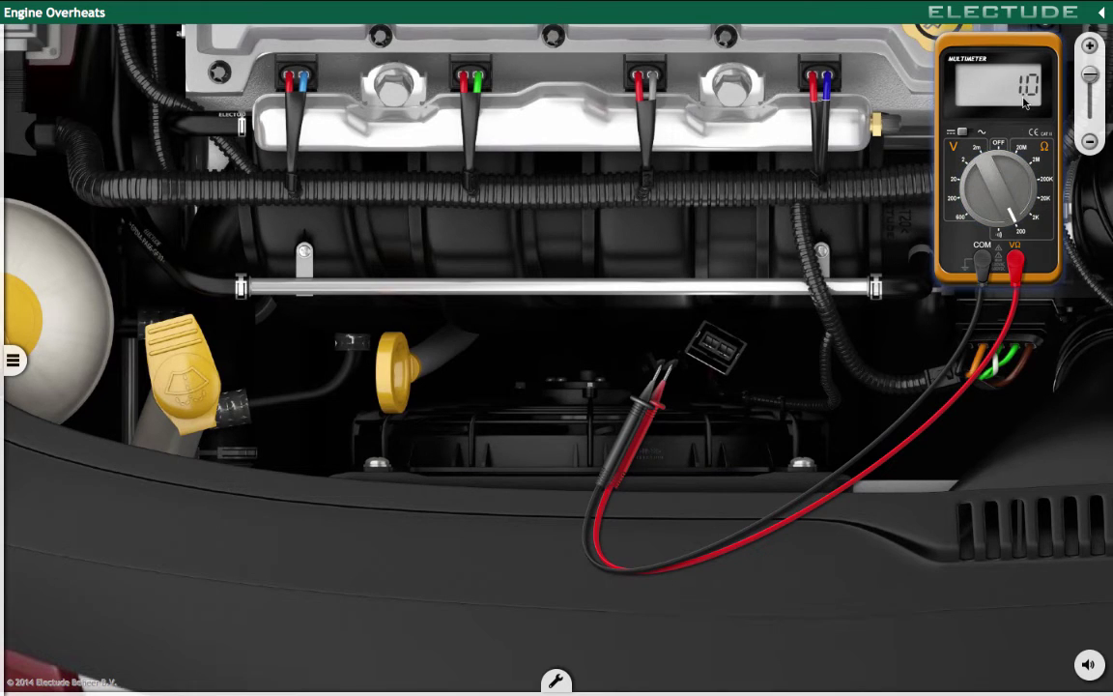
Step: Remove both multimeter probes from the fan's terminals and plug the fan connector back in
left_click_drag(636, 414, 641, 435)
left_click(628, 435)
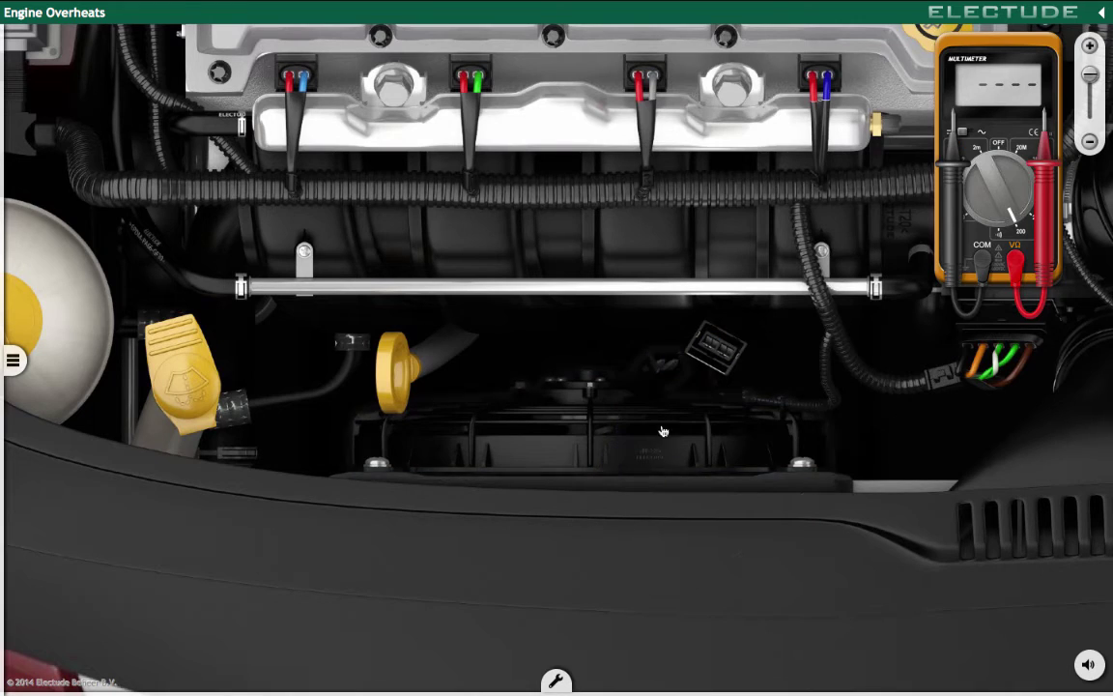
left_click(719, 371)
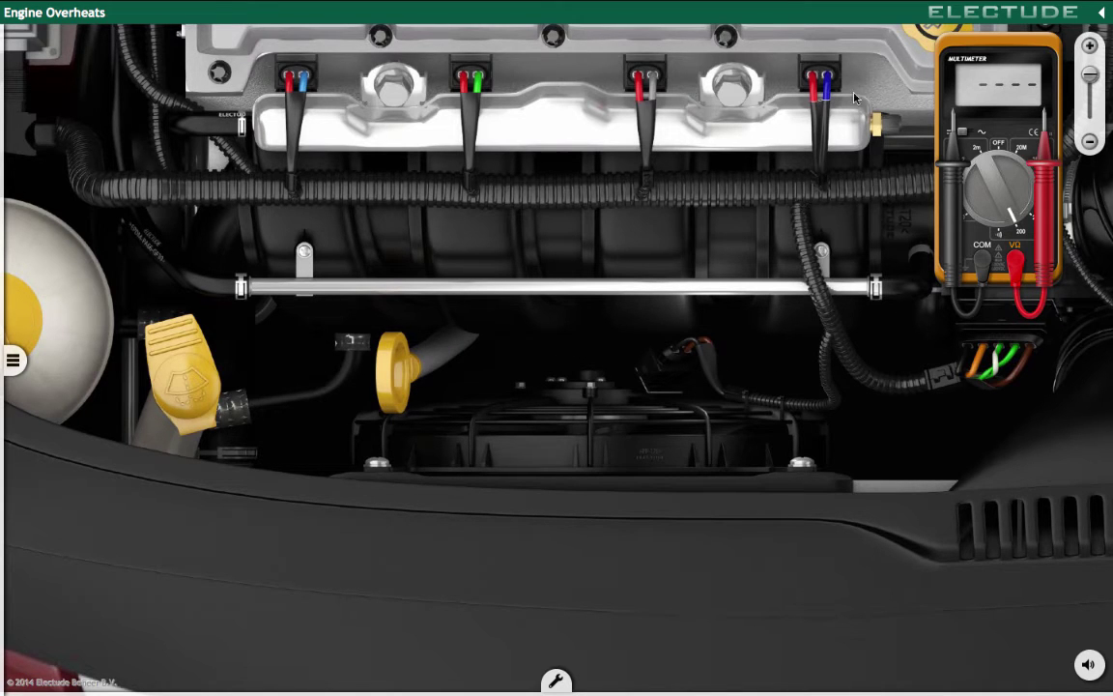
Step: Pull relay K1 out of its socket below the fuse box
left_click(896, 66)
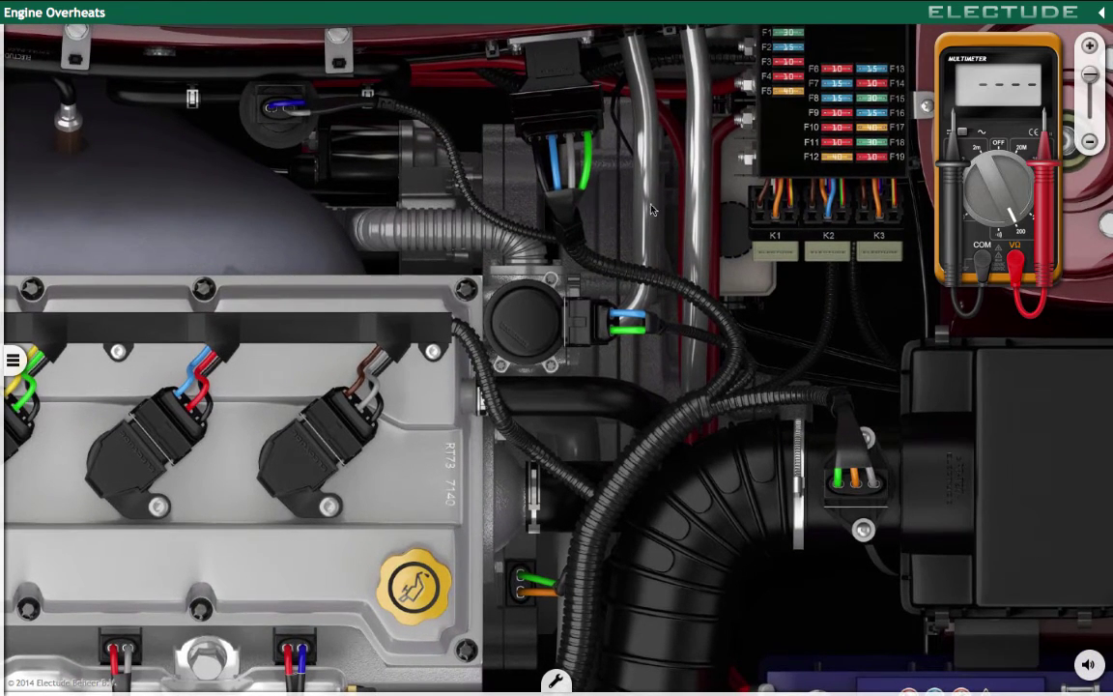
left_click(657, 211)
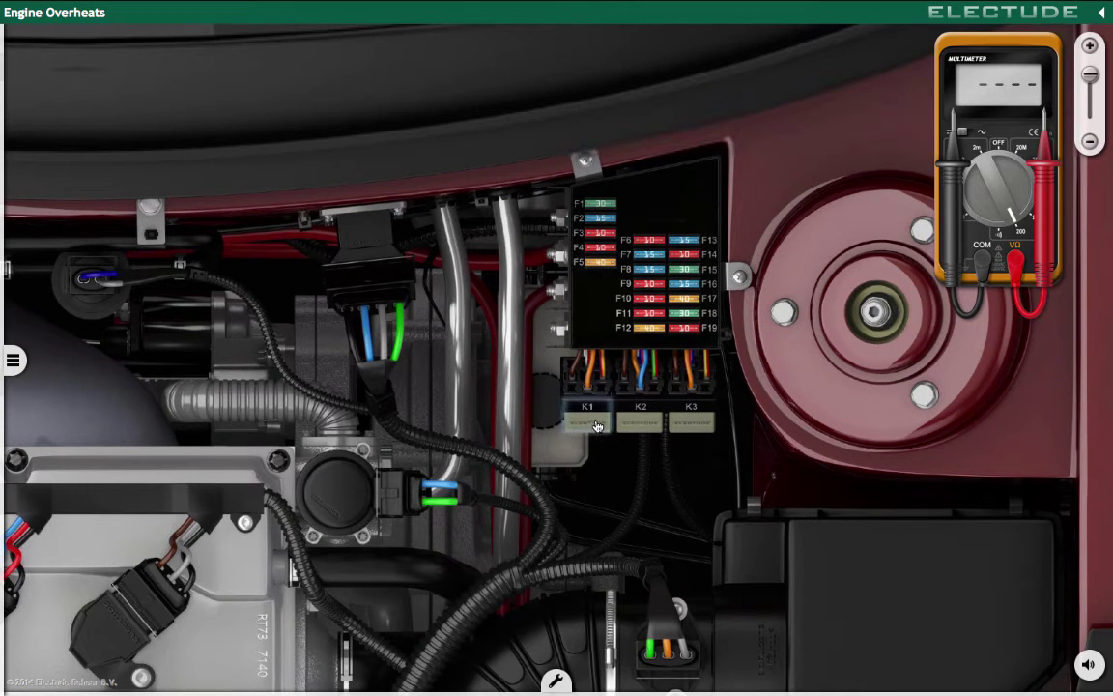
left_click(596, 426)
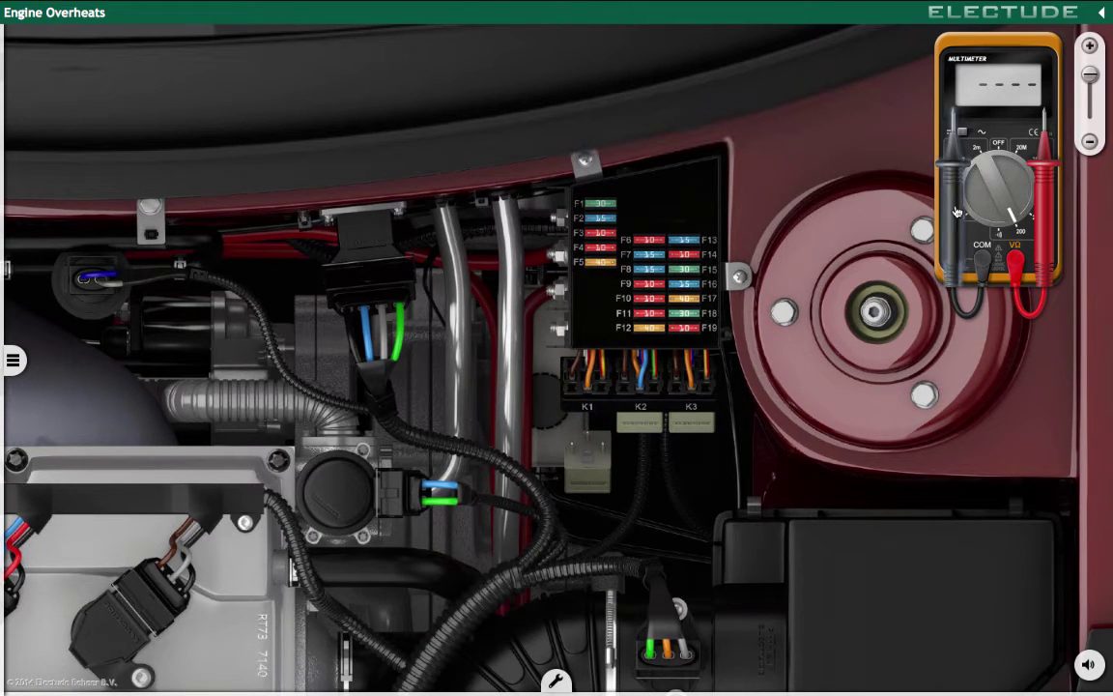
Step: Measure the resistance across the outer pins of relay K1, and pull relay K2 to measure the same pins for comparison
left_click_drag(952, 194, 571, 454)
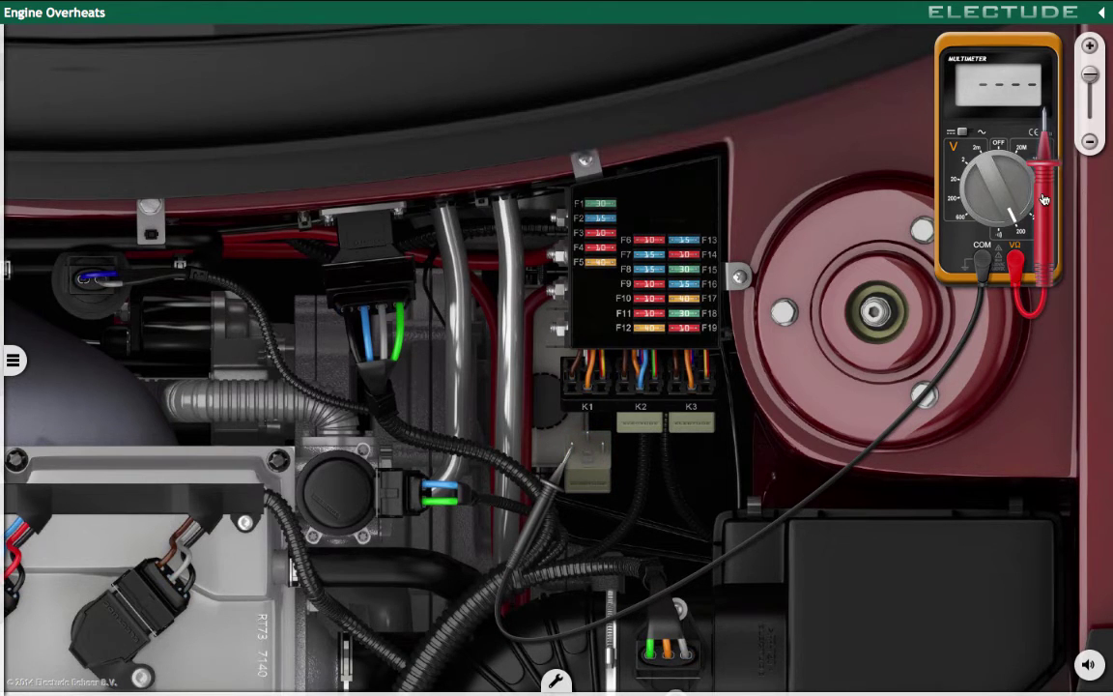
left_click_drag(1044, 198, 600, 447)
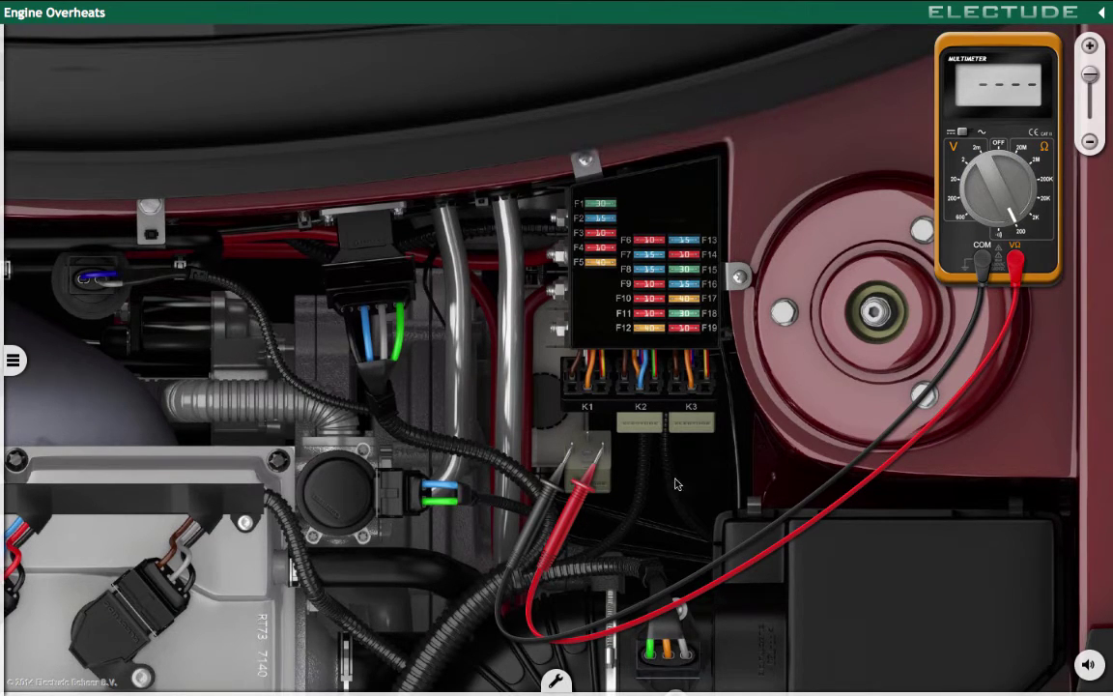
left_click(637, 423)
left_click_drag(570, 520, 613, 526)
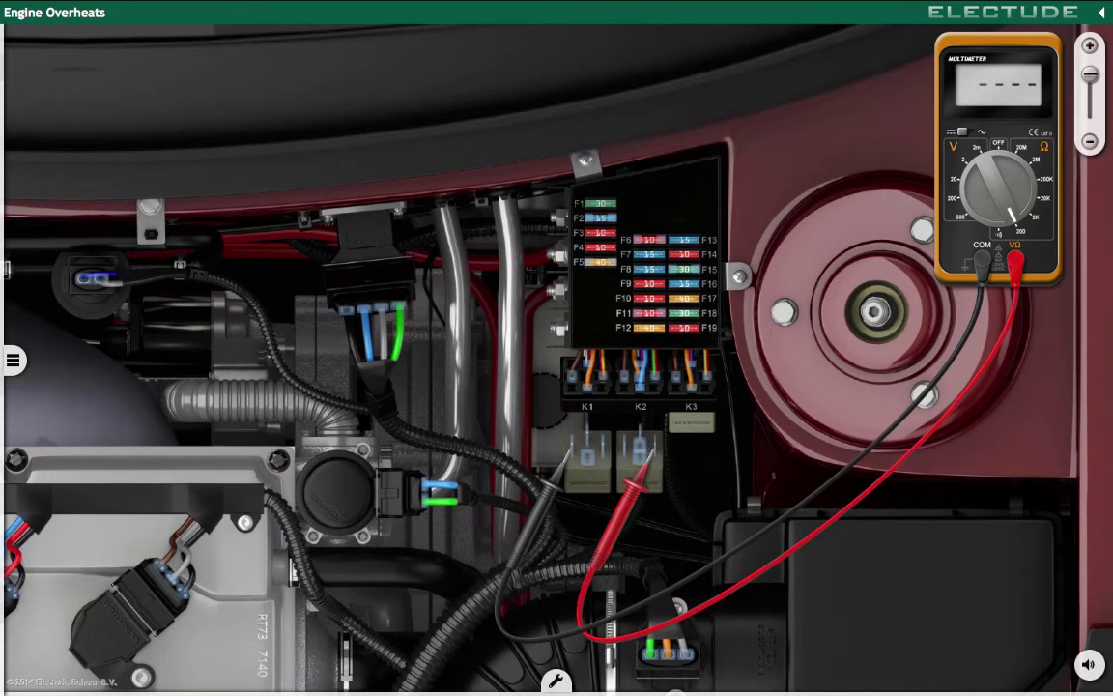
left_click_drag(570, 450, 618, 450)
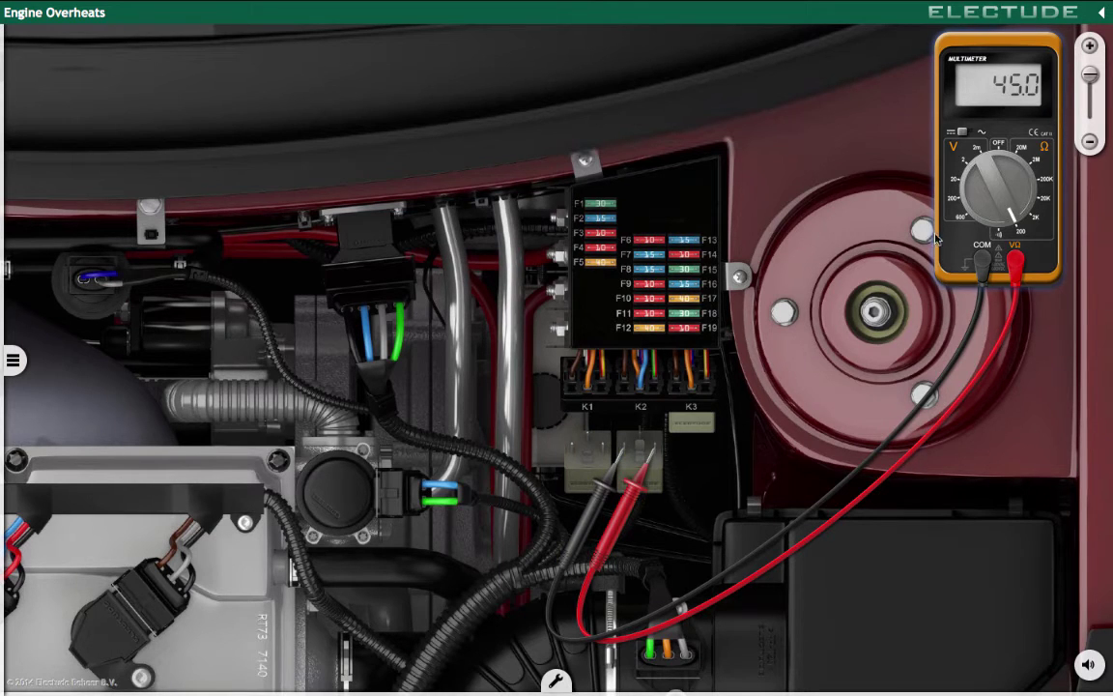
Step: Take both multimeter probes off relay K2 and plug relay K2 back into its socket
left_click_drag(642, 462, 628, 514)
left_click(628, 514)
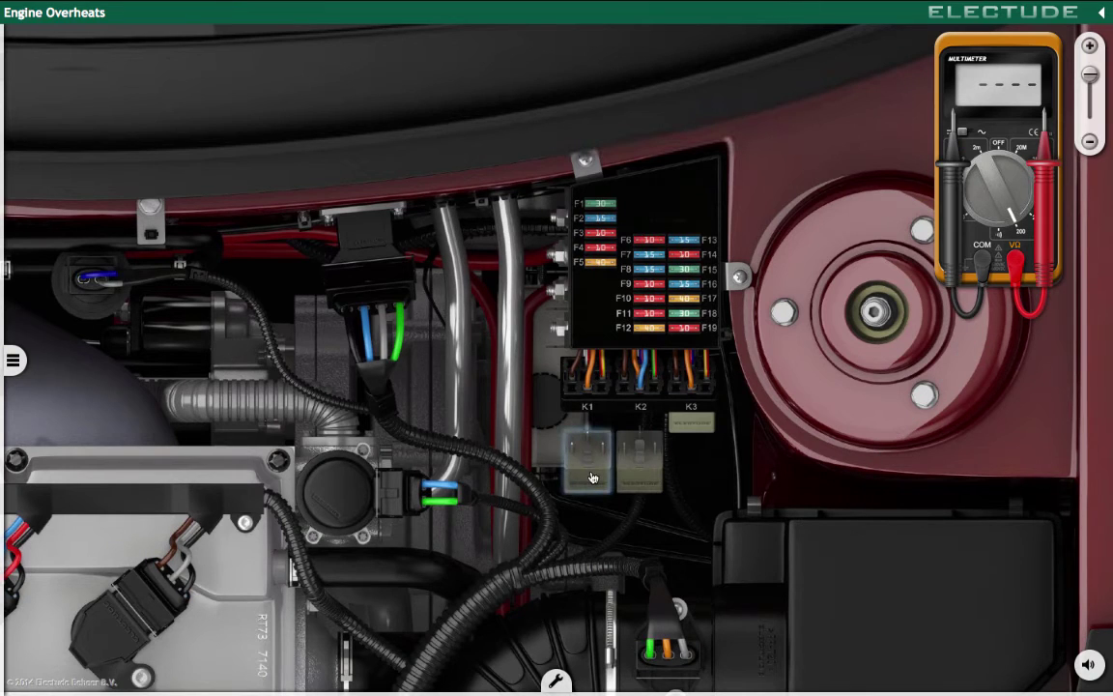
left_click(640, 464)
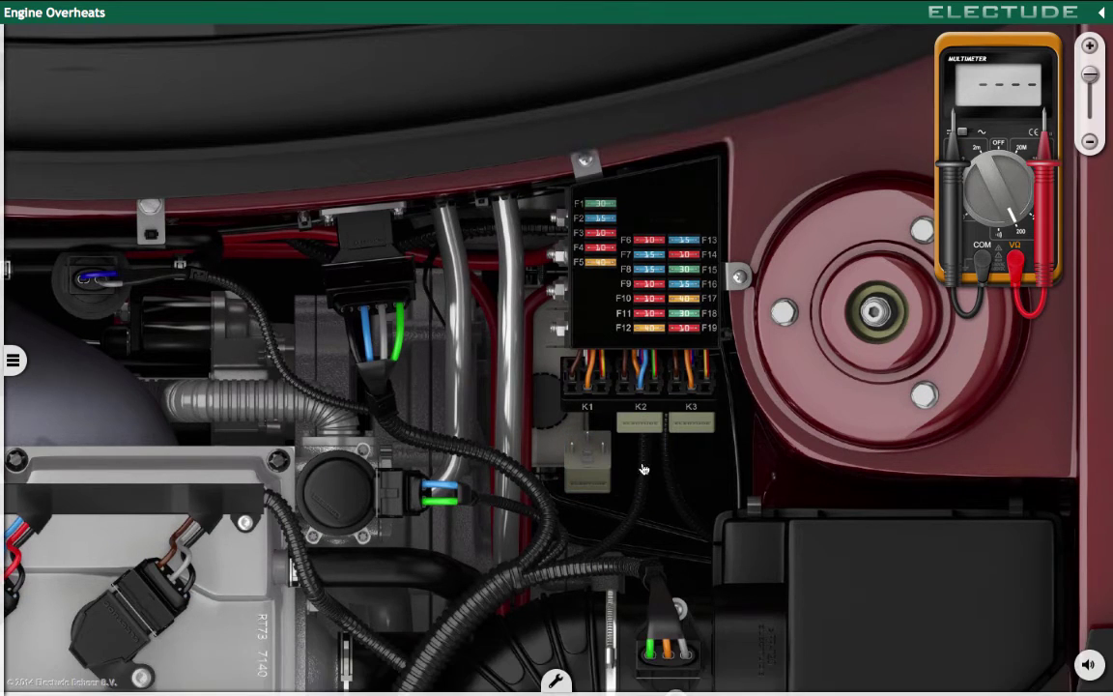
Step: Take relay K1 out of the car, replace it with a new part and fit it in the K1 socket
left_click_drag(583, 460, 527, 666)
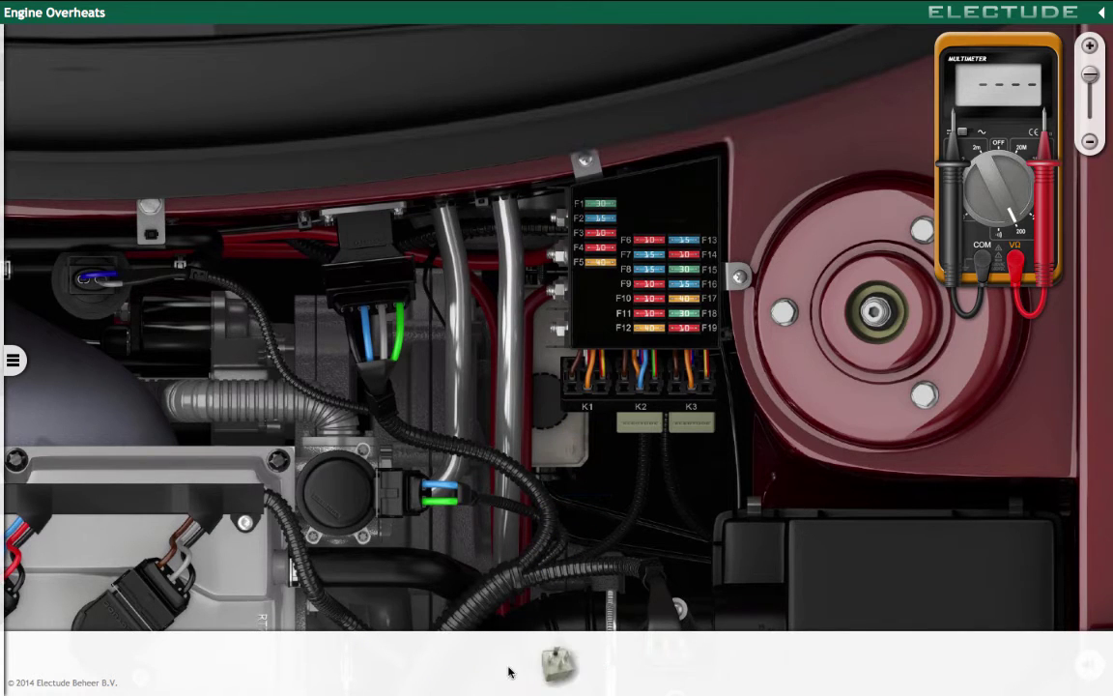
mouse_move(557, 666)
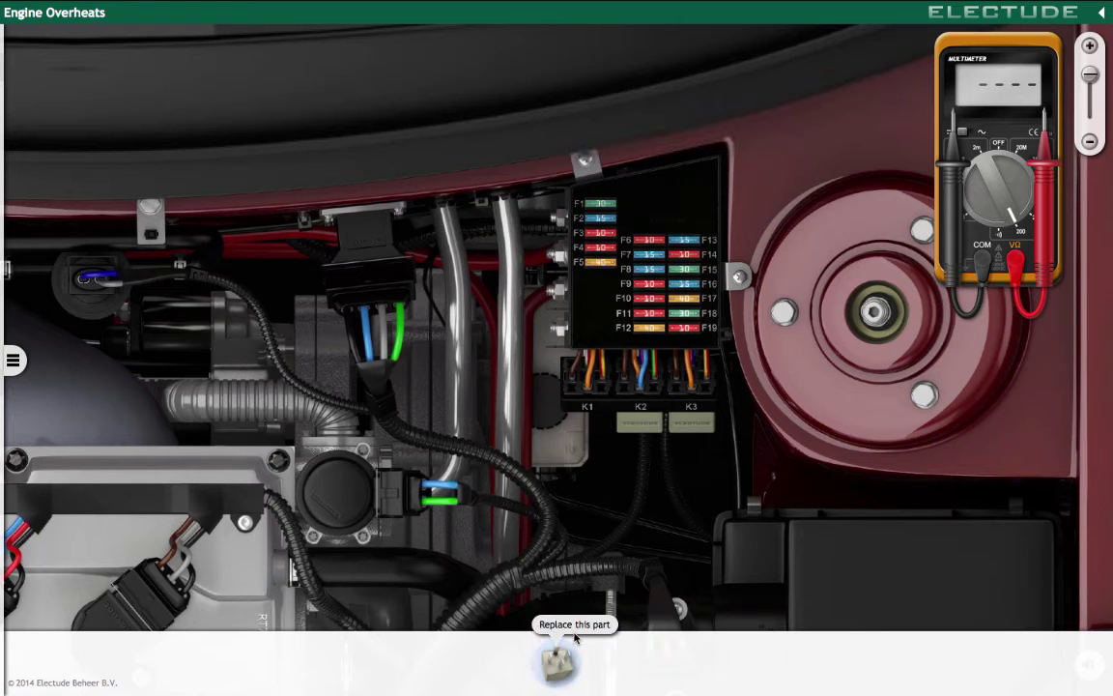
left_click(557, 664)
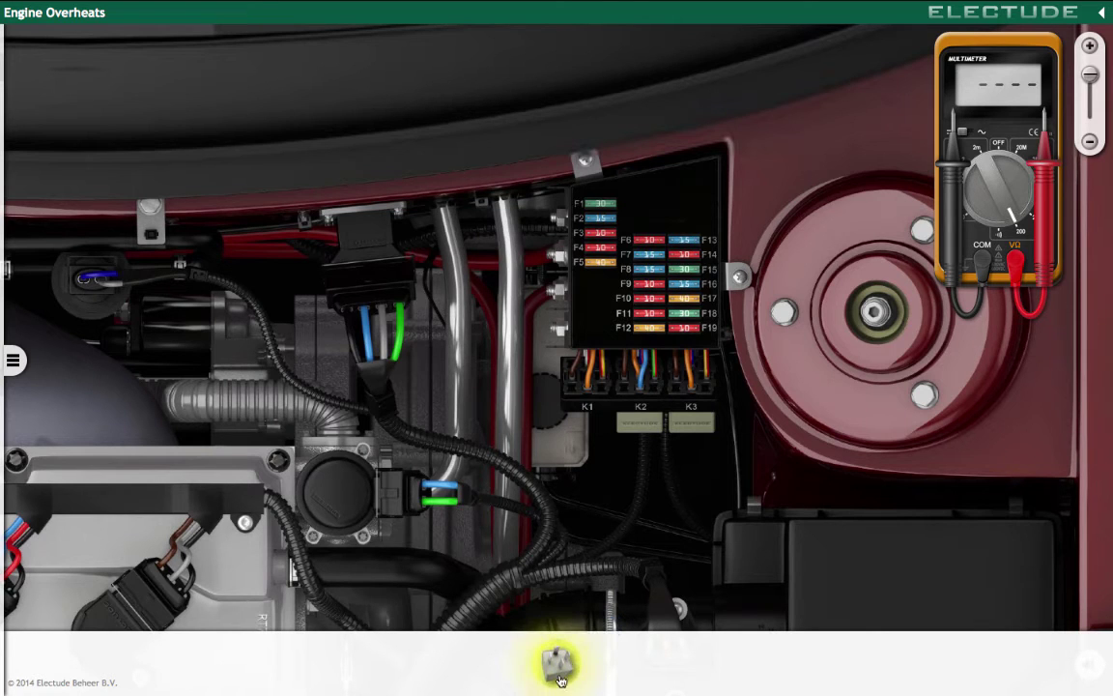
left_click_drag(561, 669, 592, 466)
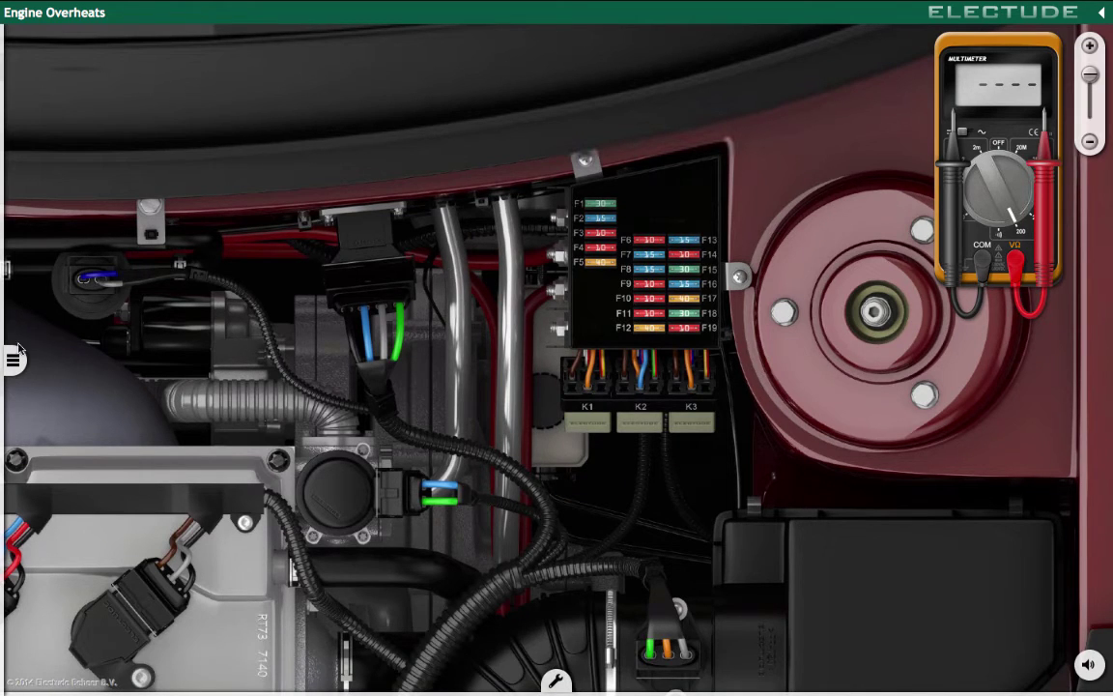
Step: Bring out the instrument panel, start the engine, rev it above 6000 rpm and switch the ignition off
mouse_move(9, 302)
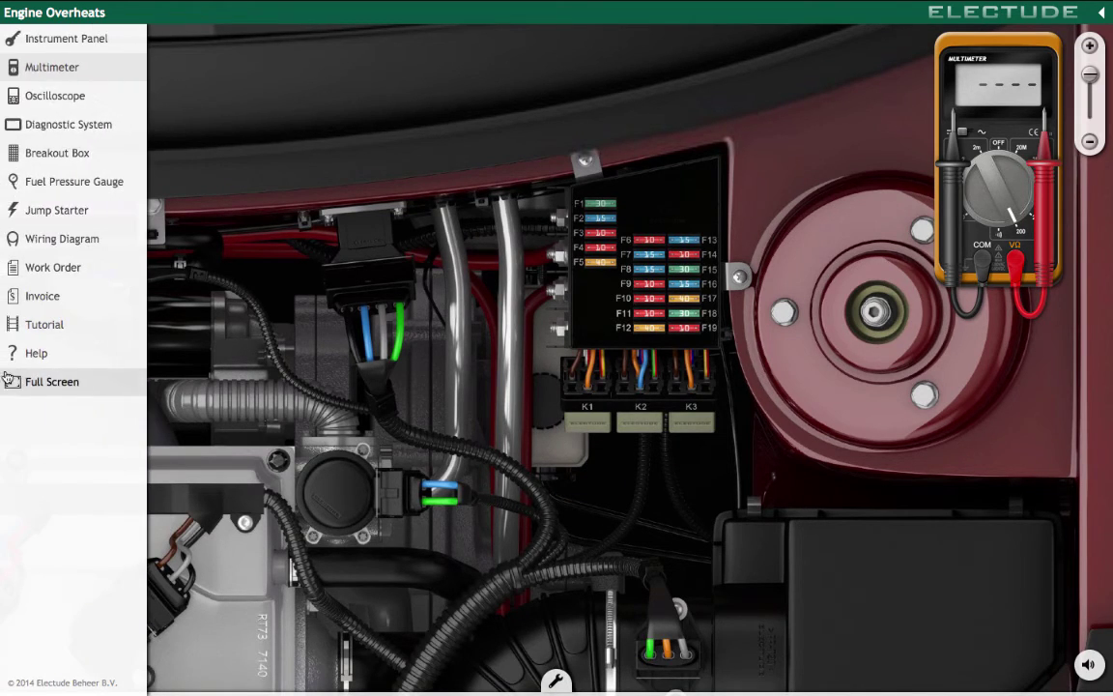
left_click(54, 39)
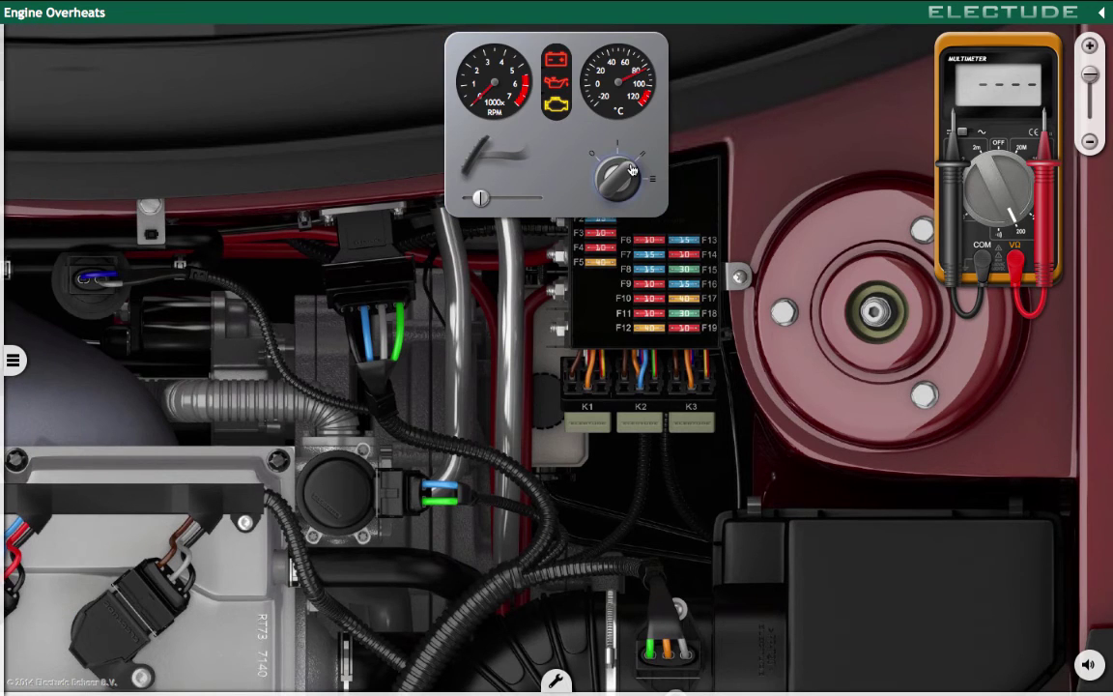
left_click(636, 173)
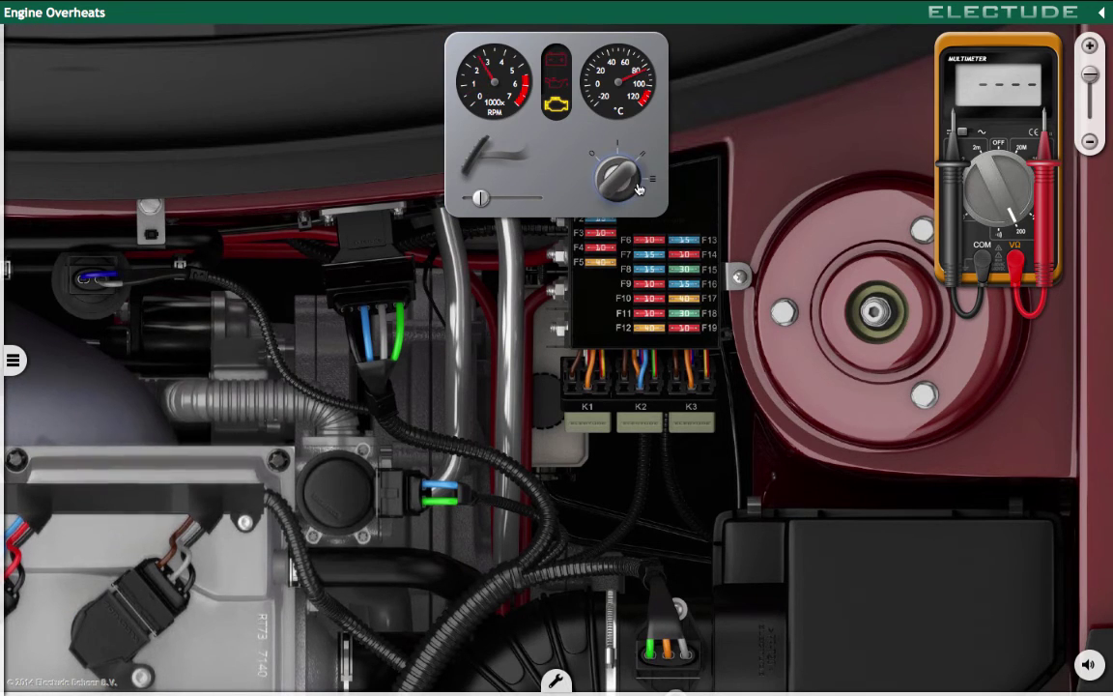
left_click_drag(480, 198, 509, 198)
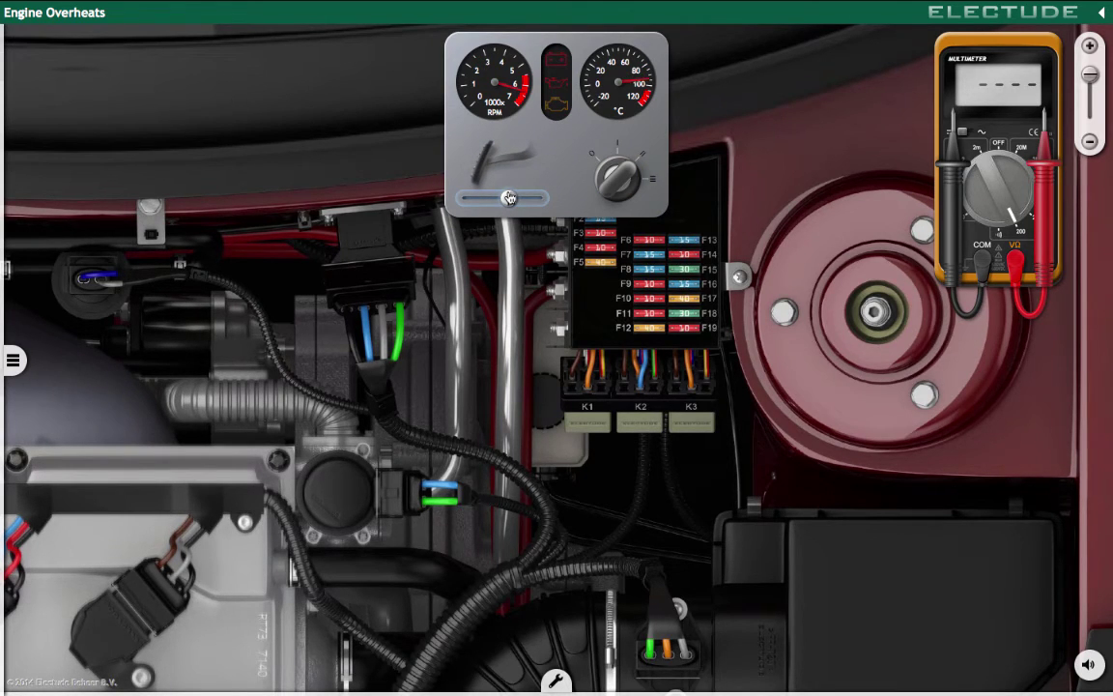
left_click_drag(509, 199, 509, 198)
left_click(596, 180)
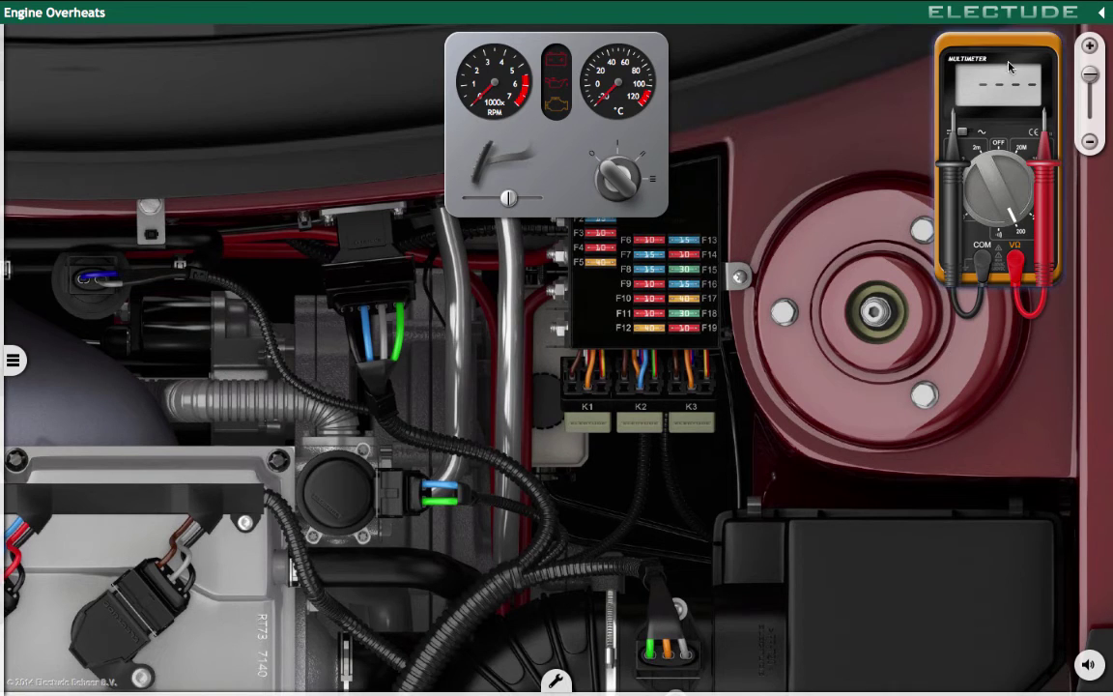
Step: Put away the instrument panel and the multimeter
left_click(14, 359)
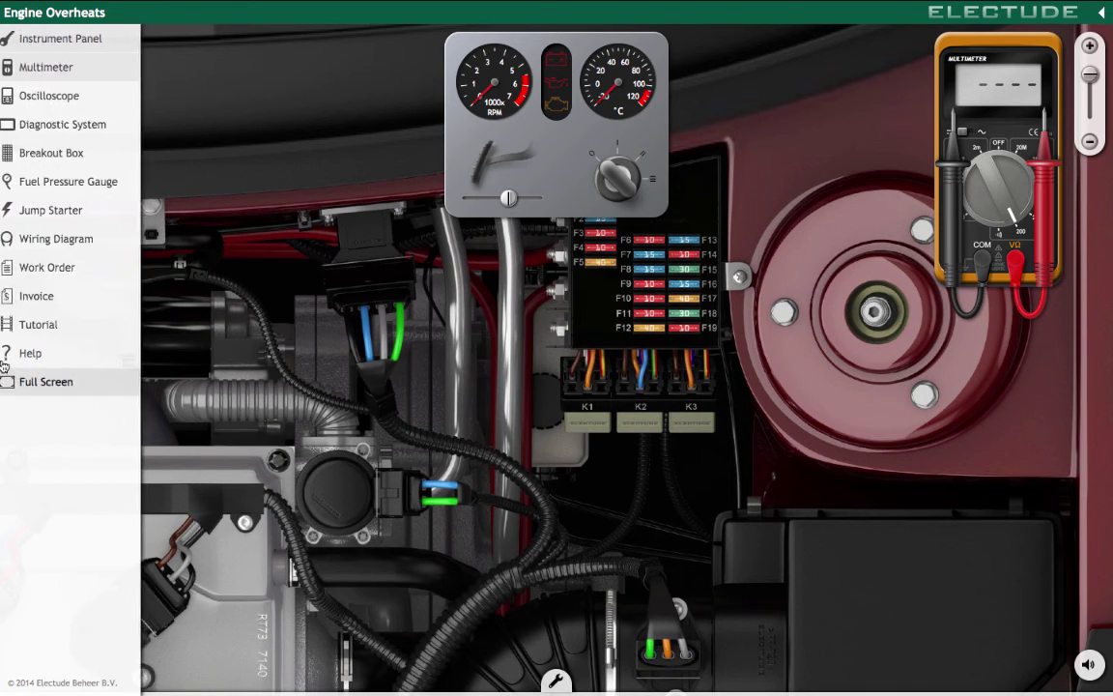
left_click(53, 40)
left_click(53, 69)
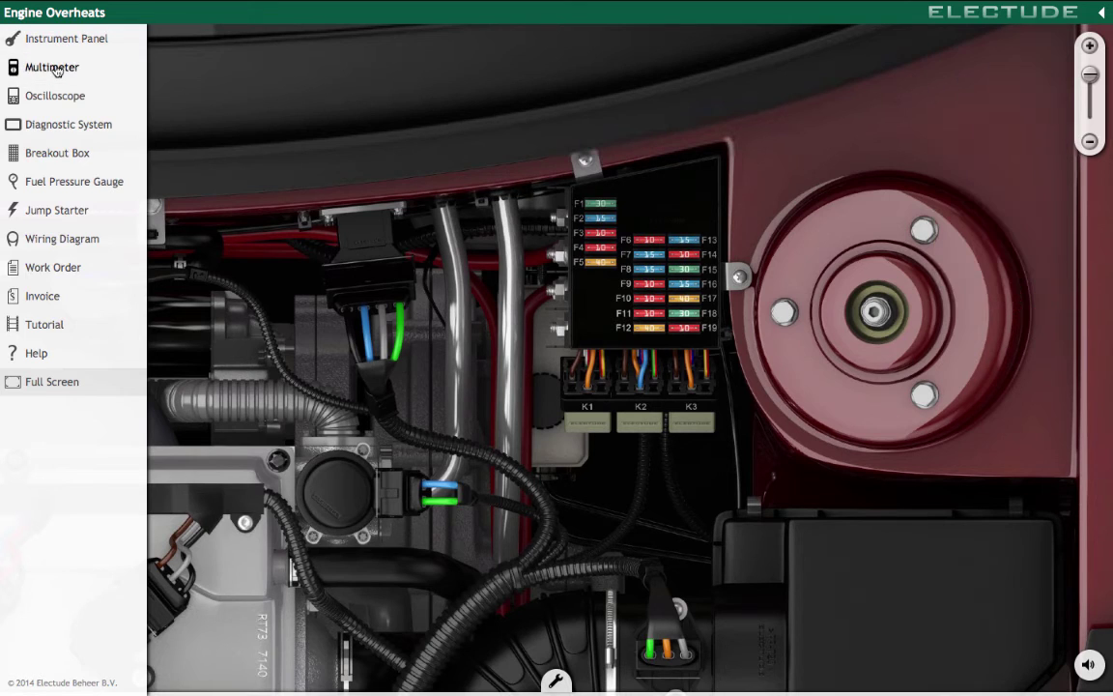
Step: Unplug the second cylinder's ignition coil and remove the coil and its spark plug to the removed parts area
left_click(1090, 141)
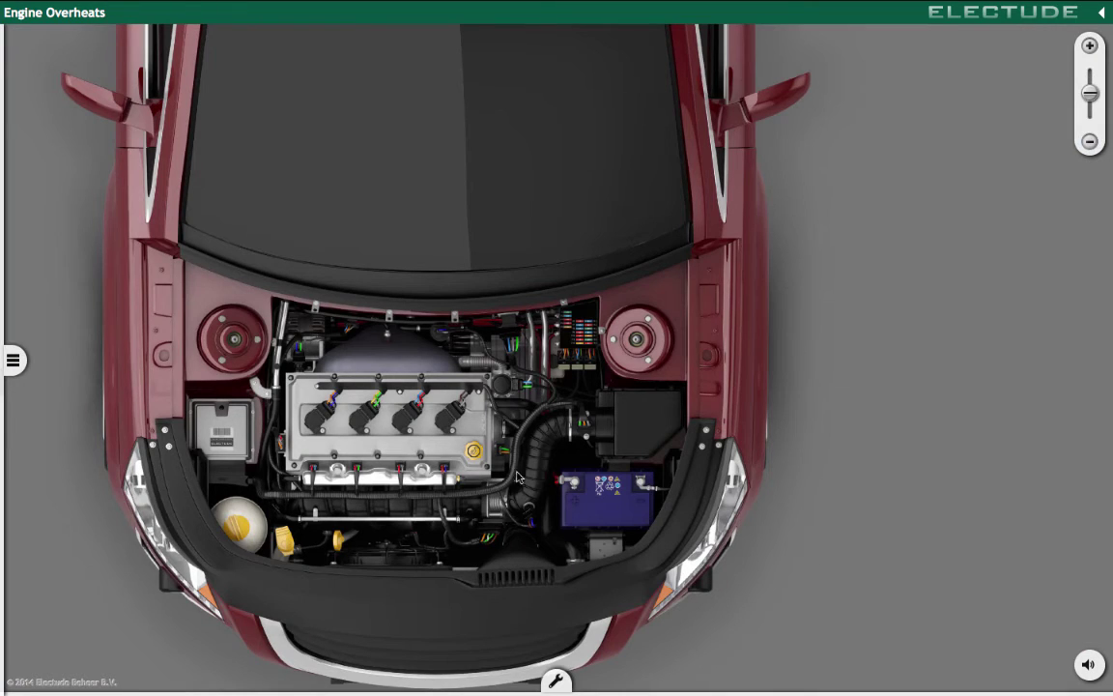
left_click_drag(425, 432, 594, 312)
left_click(1089, 45)
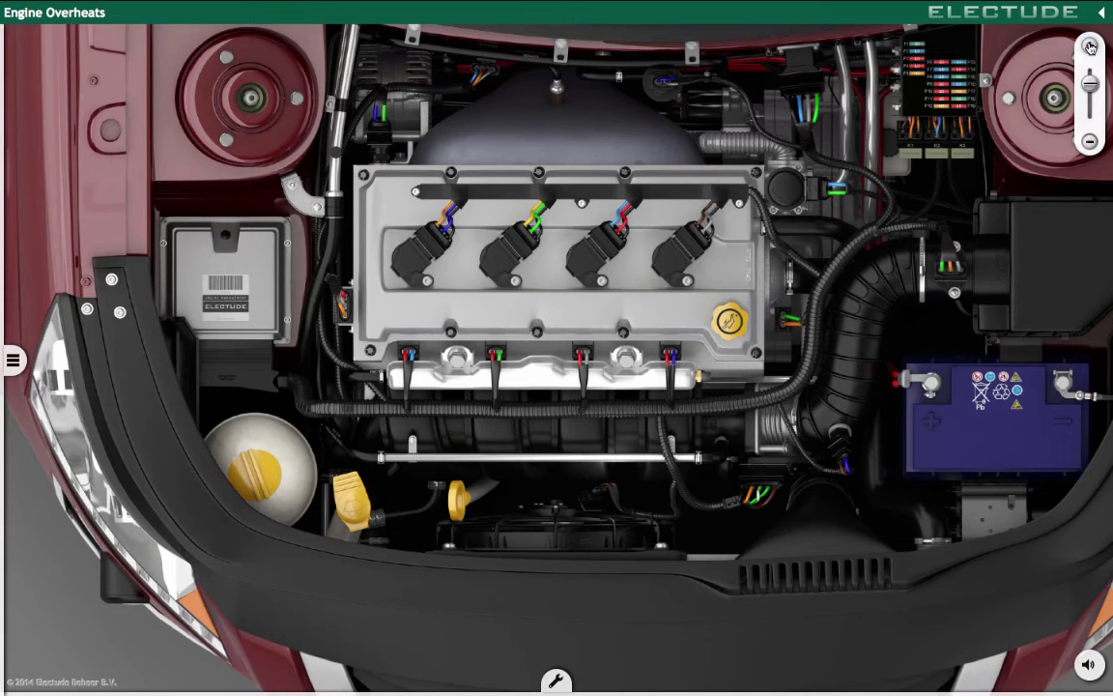
left_click(1090, 45)
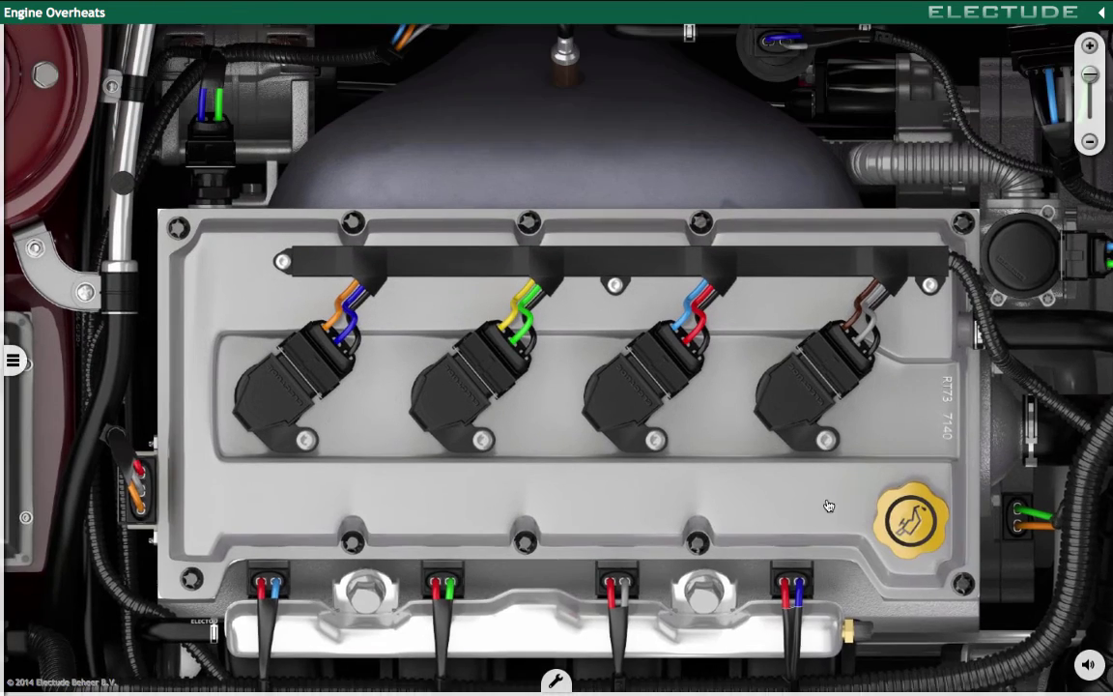
left_click_drag(828, 505, 909, 579)
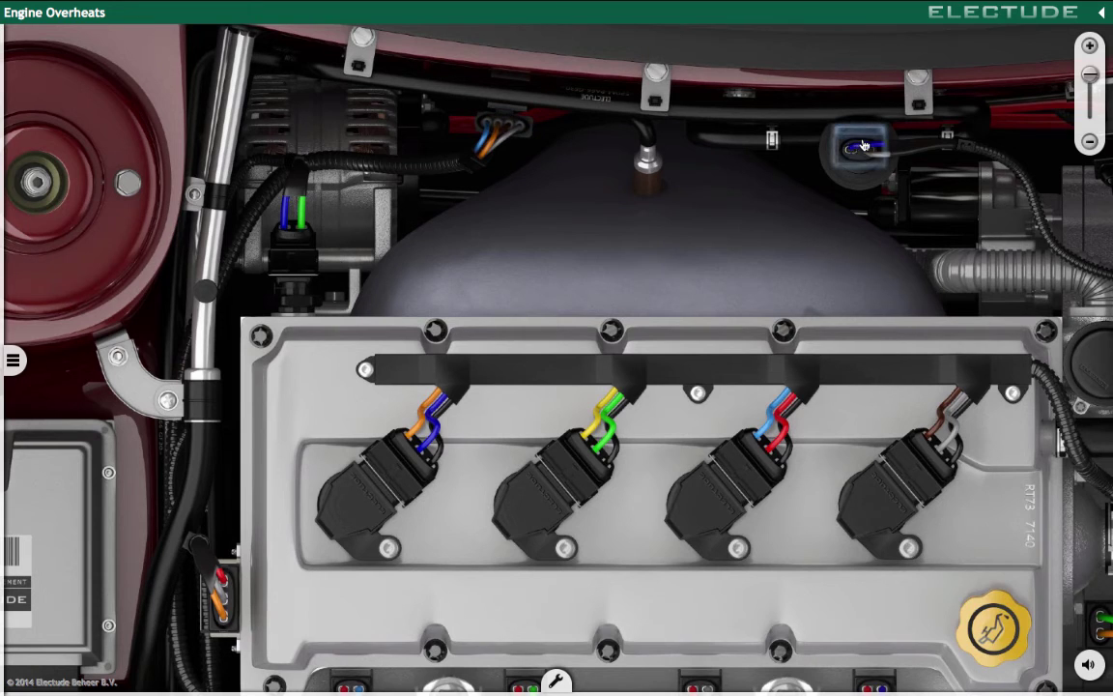
left_click_drag(671, 221, 422, 269)
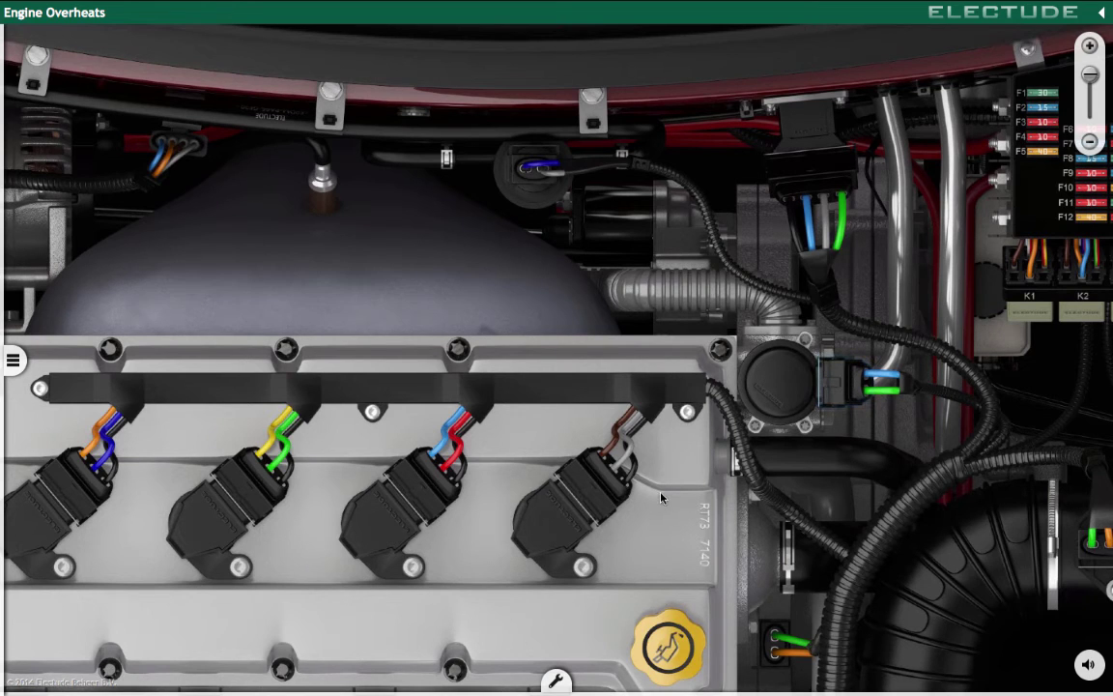
scroll(659, 490, "down", 3)
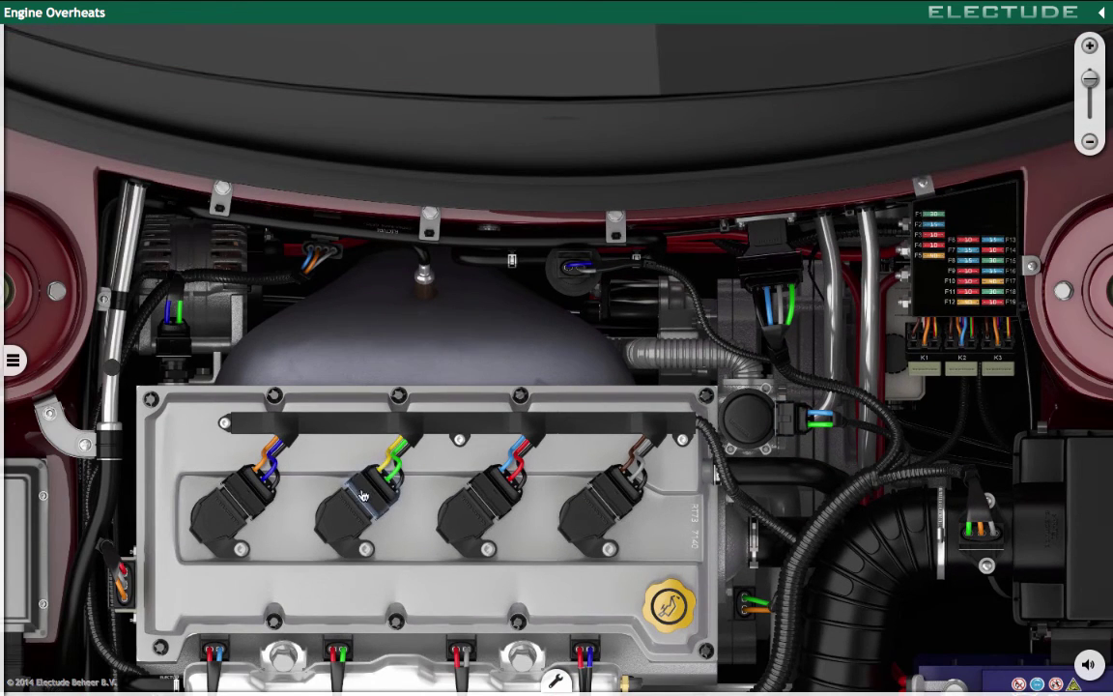
left_click(365, 496)
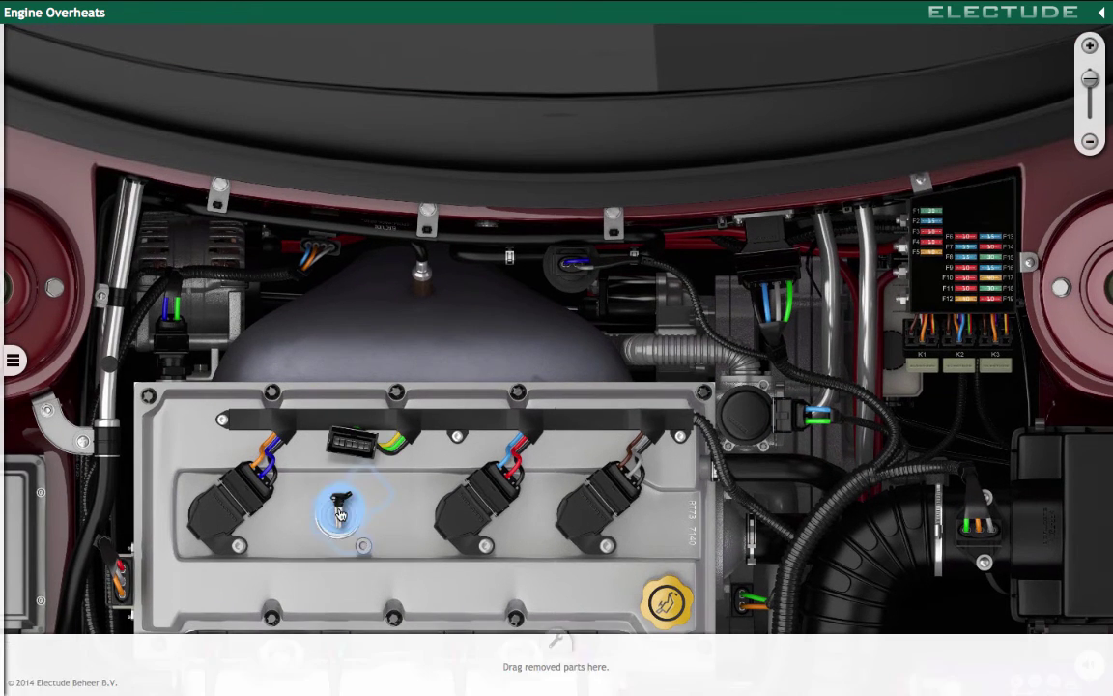
left_click_drag(340, 514, 515, 665)
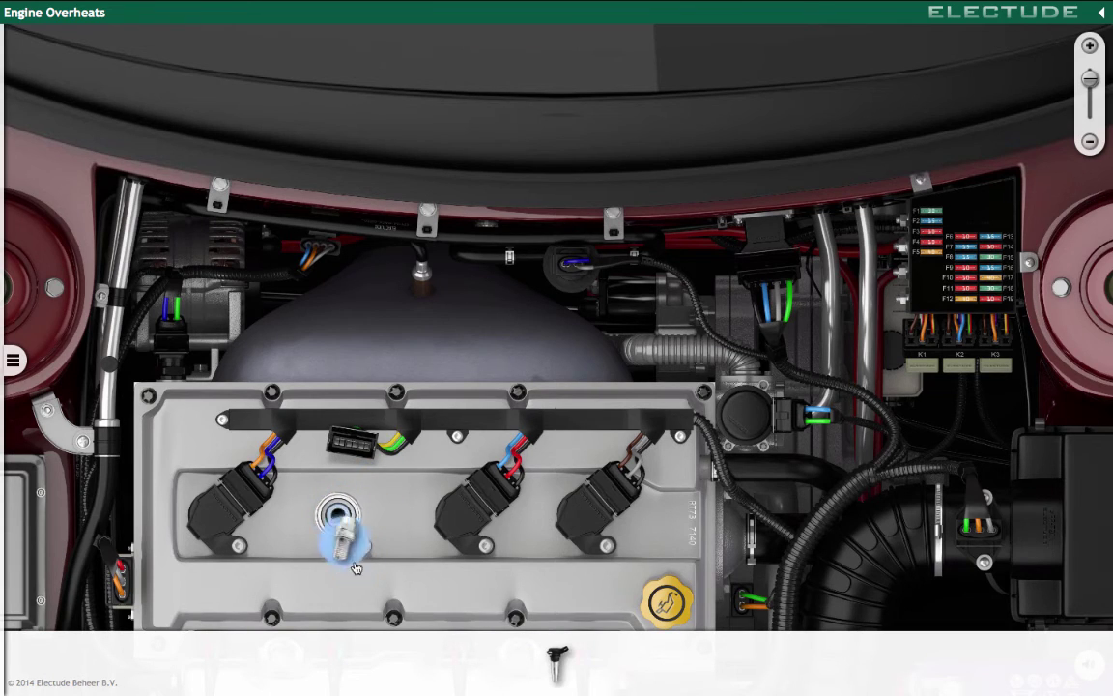
left_click_drag(340, 519, 432, 665)
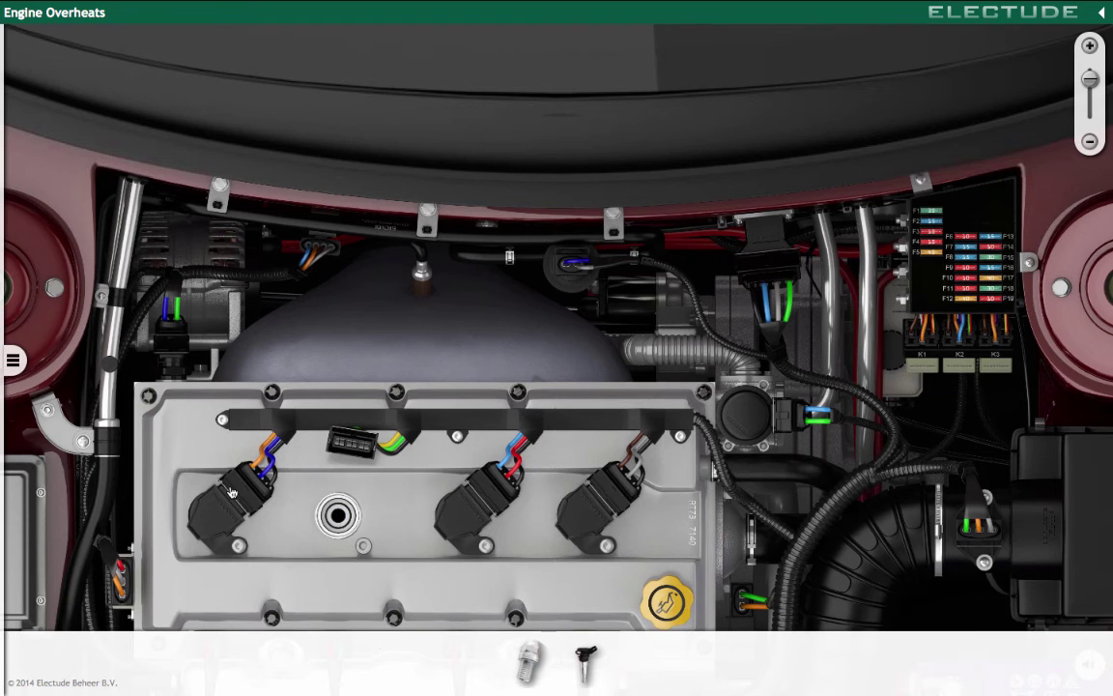
Step: Remove the first cylinder's ignition coil and move its spark plug to the second cylinder
left_click_drag(232, 495, 570, 665)
left_click_drag(586, 662, 393, 670)
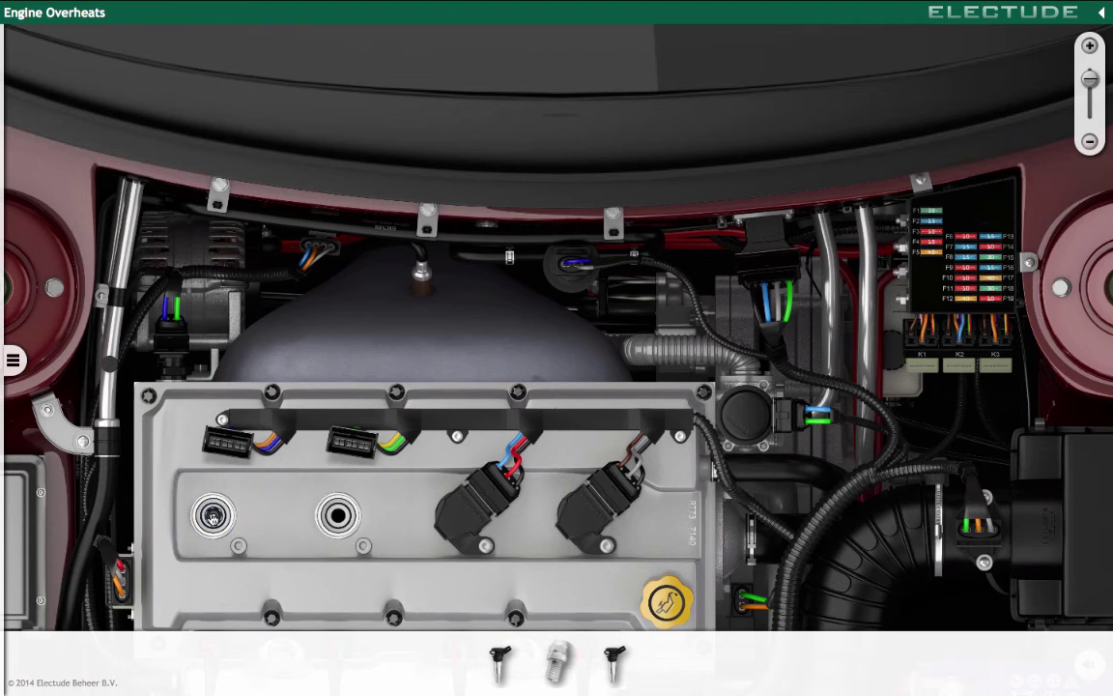
left_click_drag(213, 517, 339, 517)
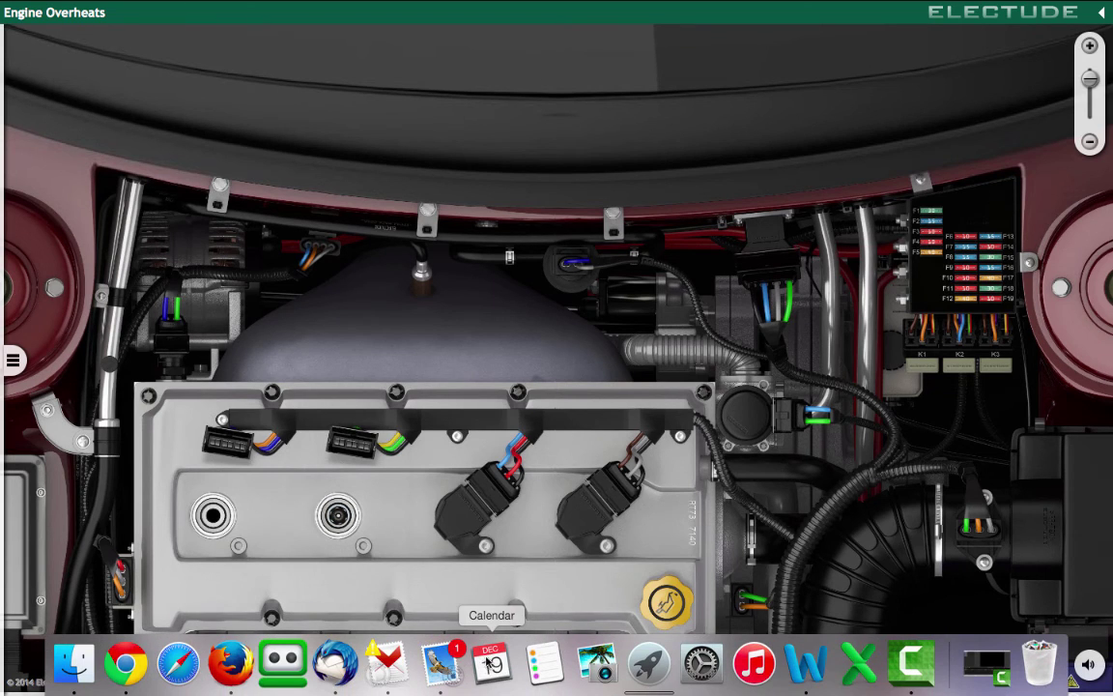
Step: Fit one of the removed ignition coils on the second cylinder and plug in its connector
mouse_move(555, 680)
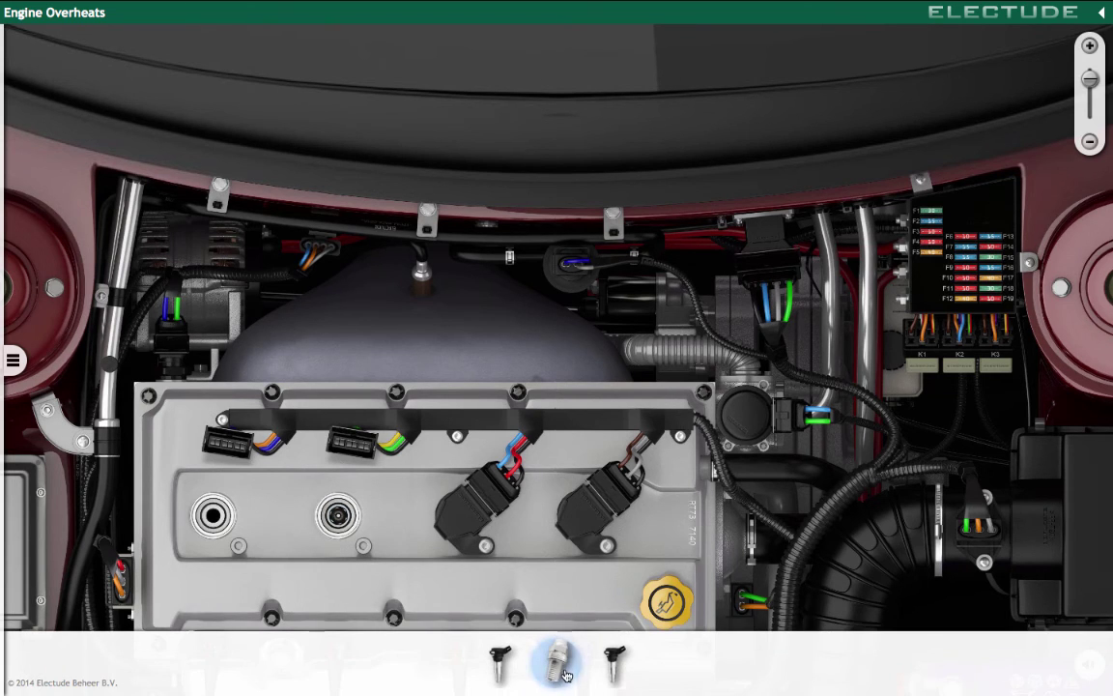
left_click_drag(499, 663, 338, 496)
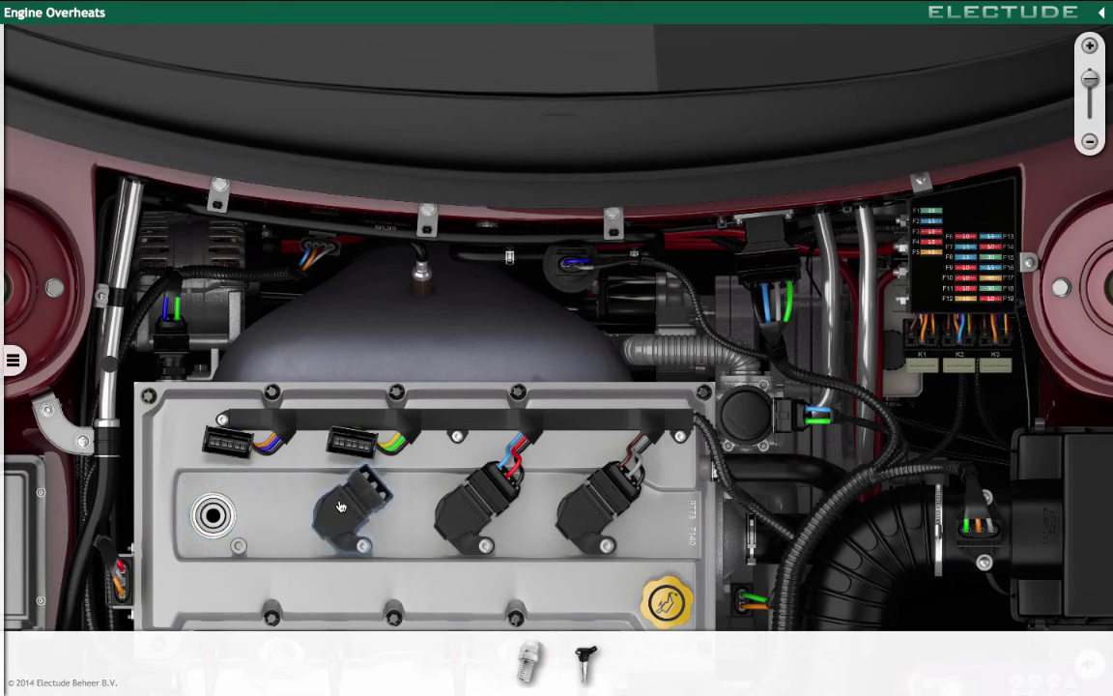
left_click(359, 444)
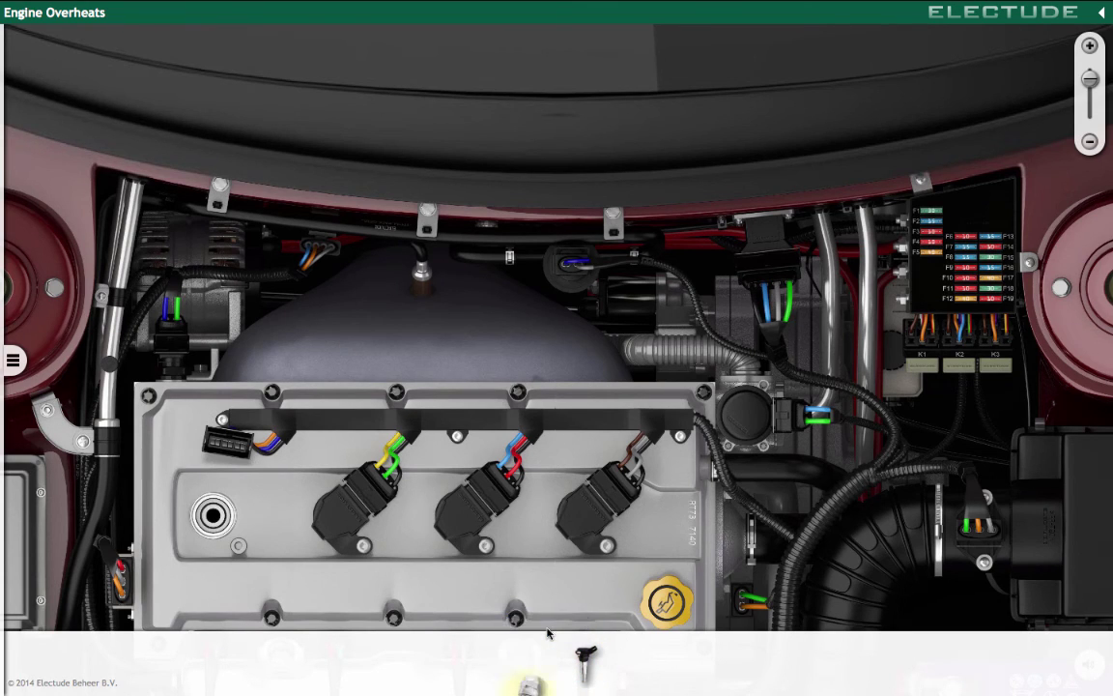
Step: Fit a new spark plug and a new ignition coil in the first cylinder and plug in the coil's connector
left_click_drag(530, 658, 214, 517)
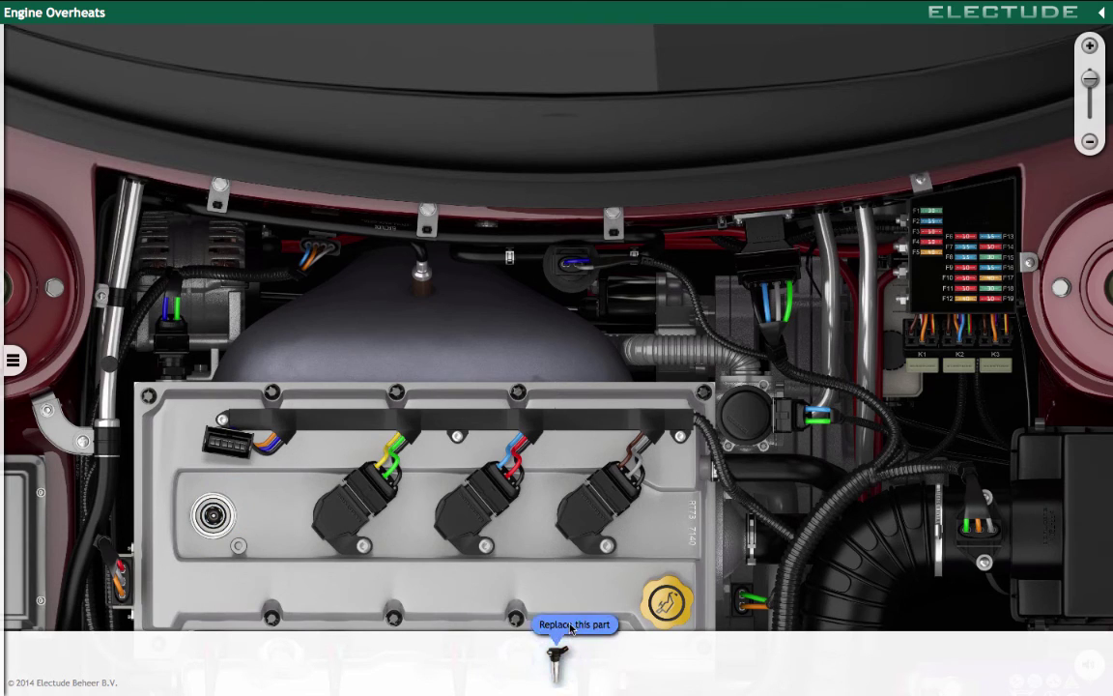
left_click_drag(563, 658, 216, 512)
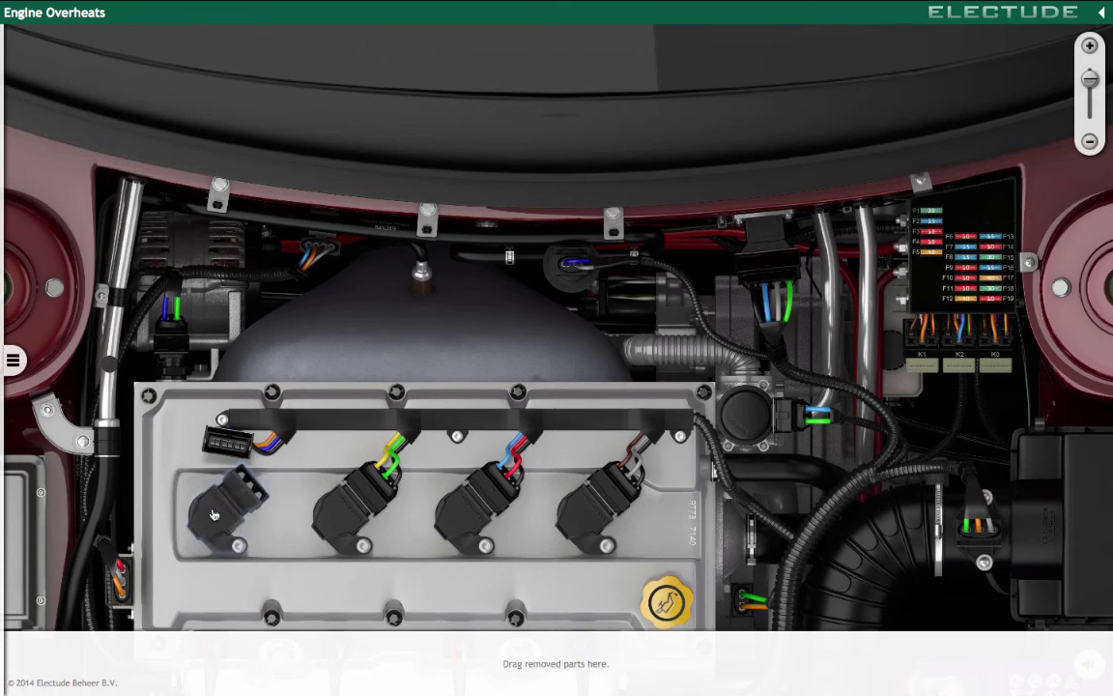
left_click(233, 440)
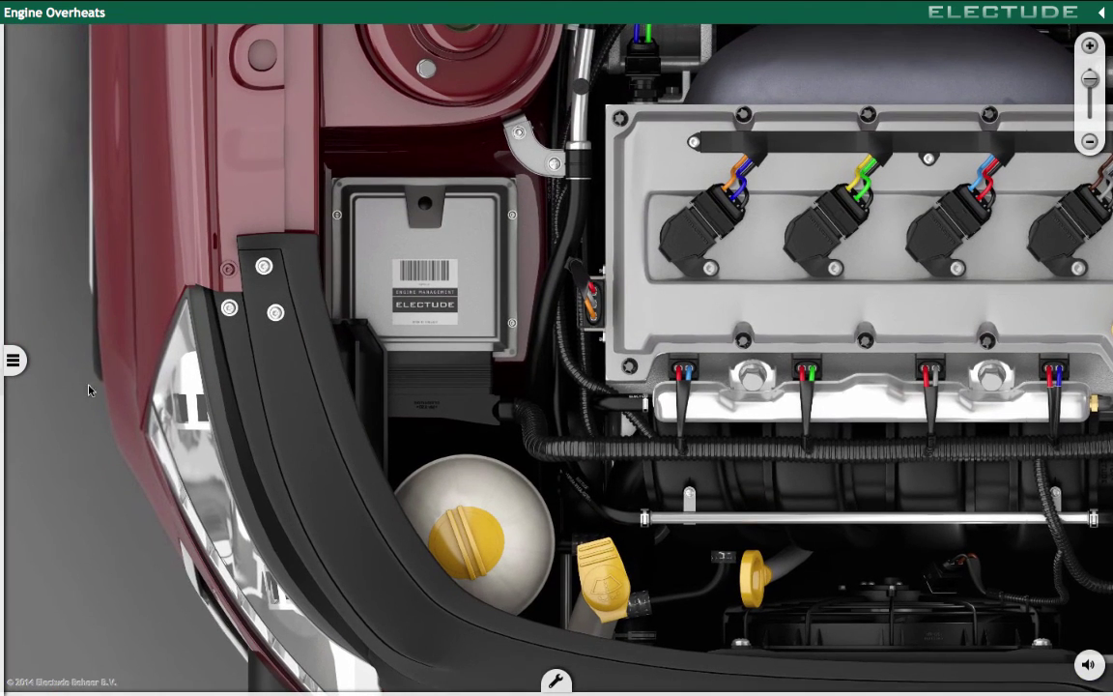
Step: Open the invoice and review the itemized charges for the repair
left_click(14, 359)
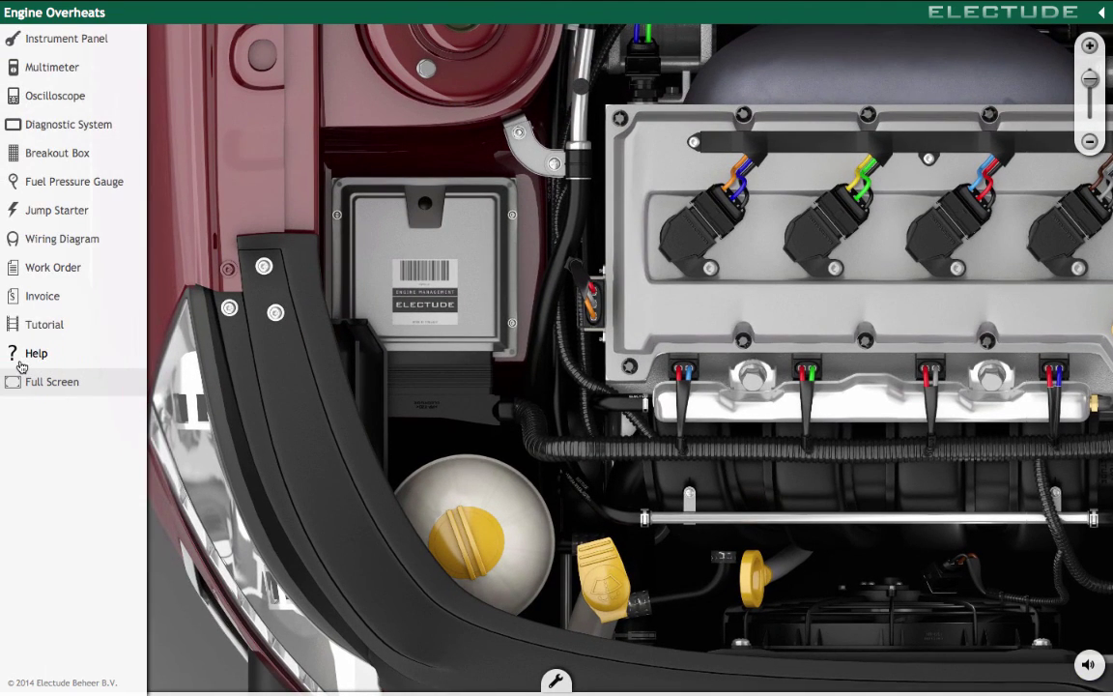
left_click(42, 296)
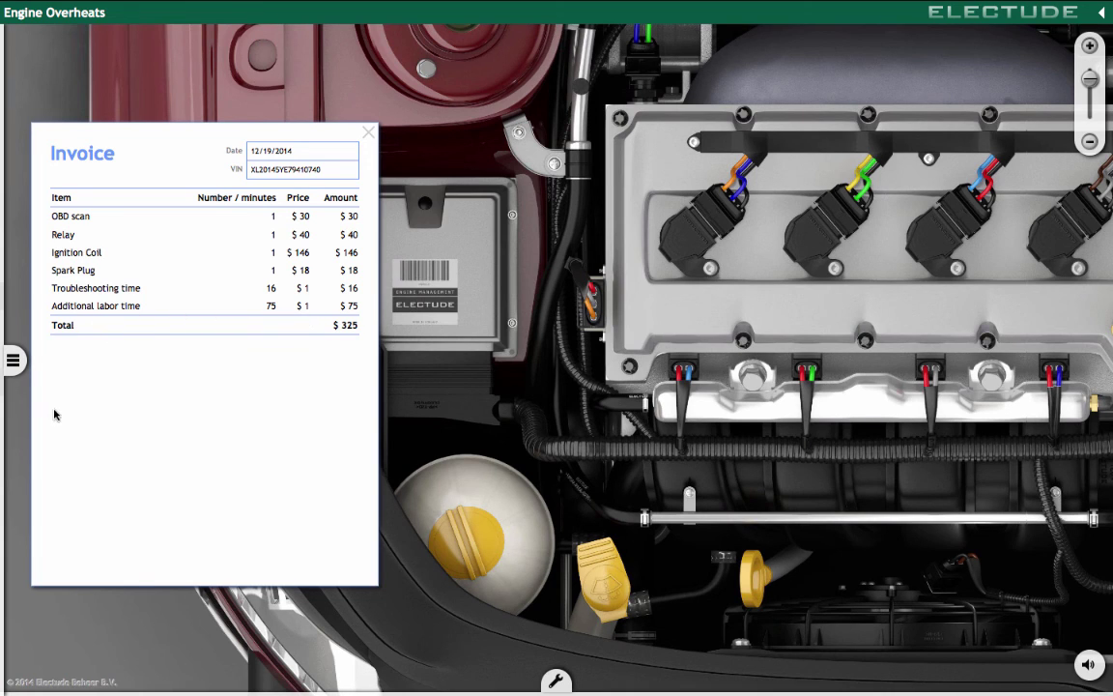
left_click(13, 360)
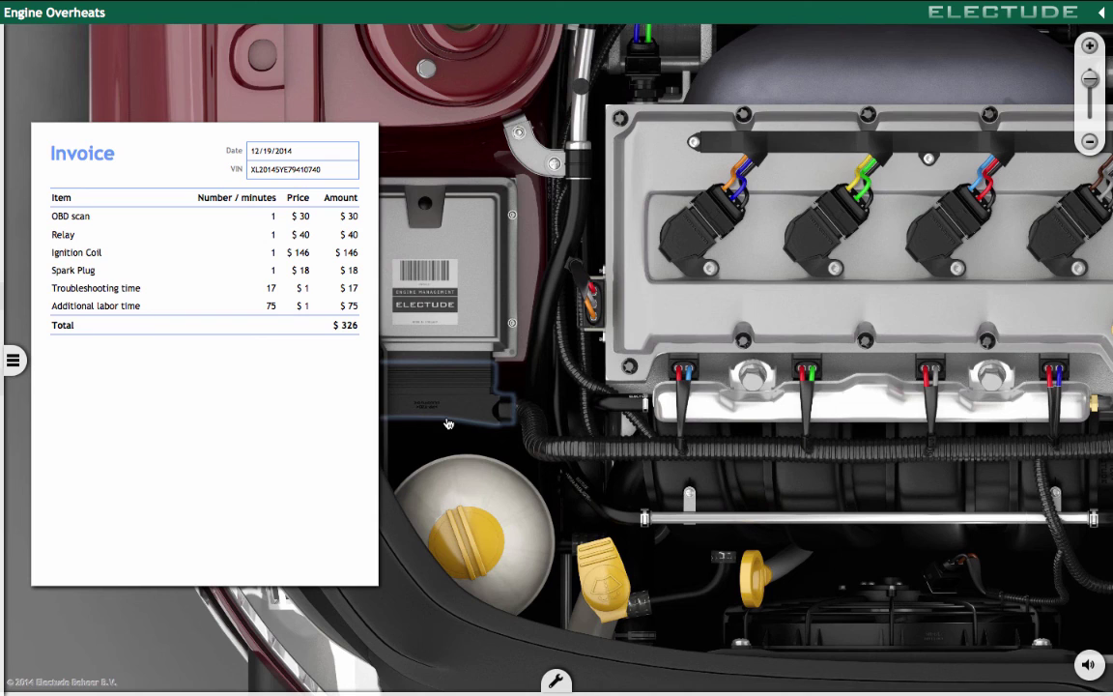
left_click(12, 360)
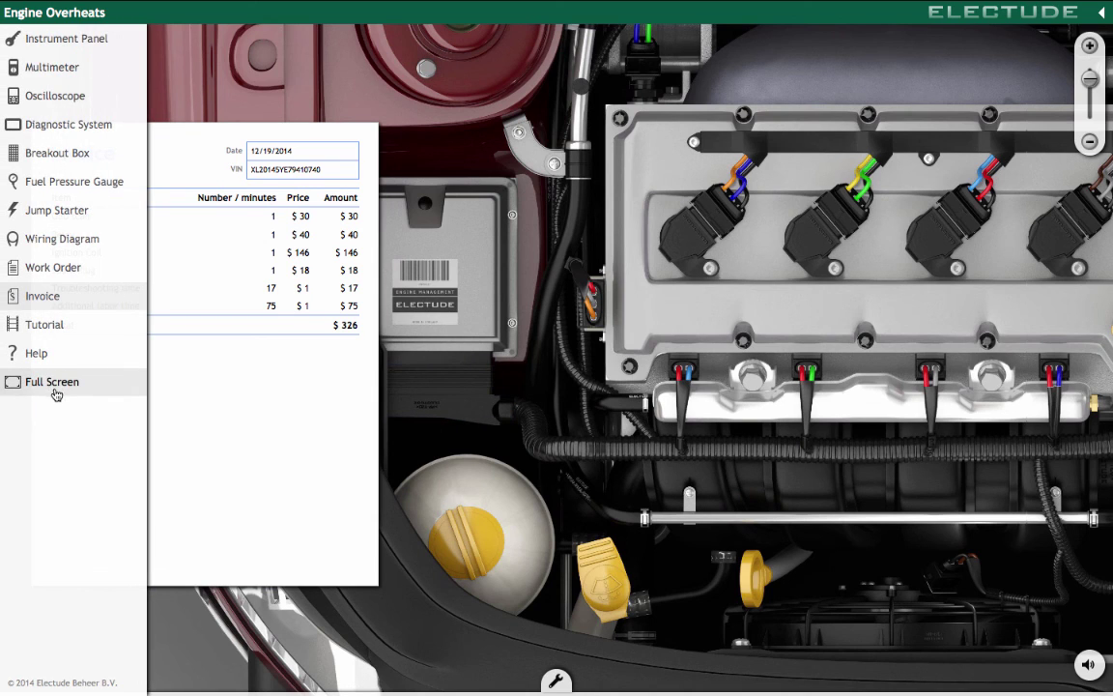